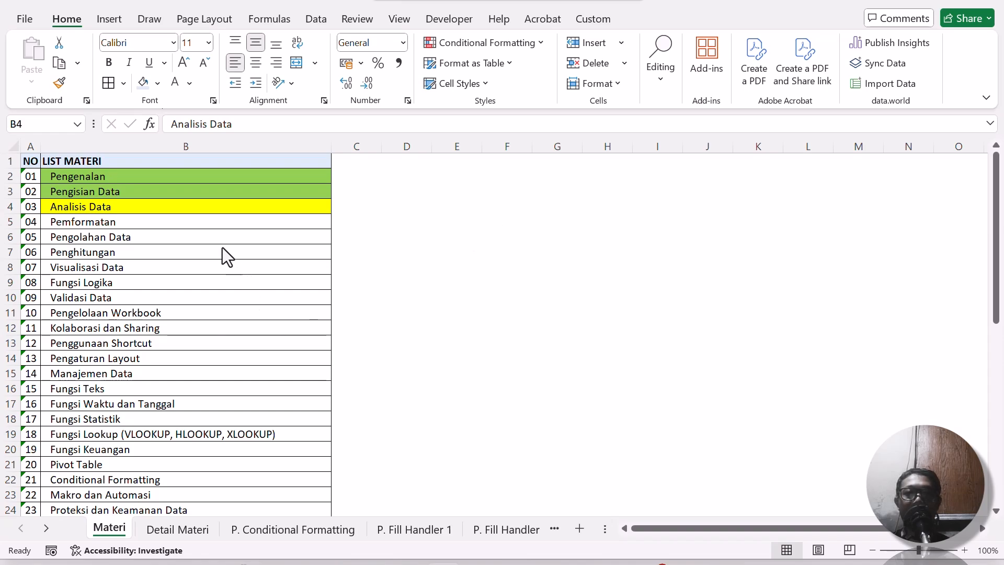
Examine the Pengelompokan Data section in the Detail Materi sheet, including its functions and the Pivot Table usage notes.
left_click(208, 207)
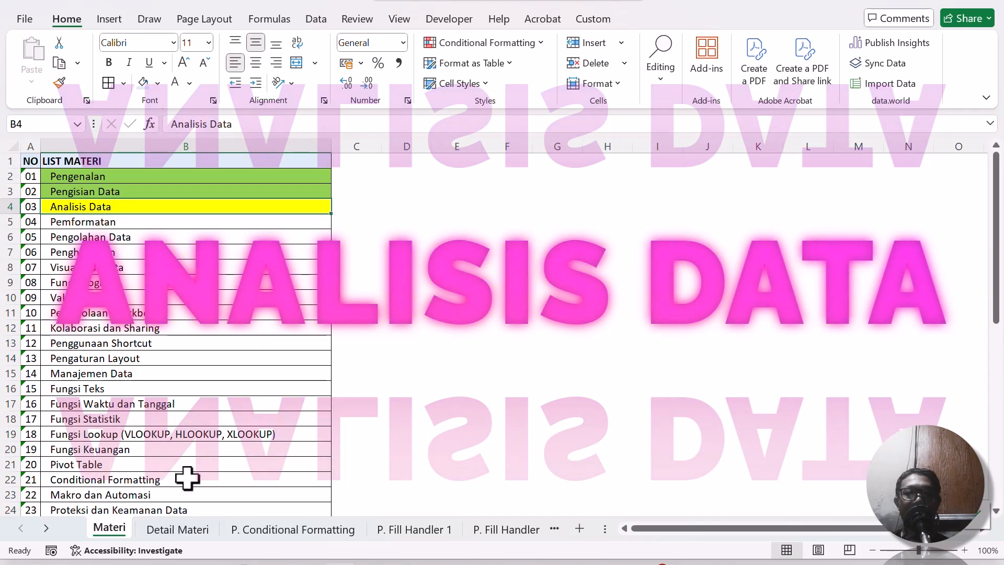
left_click(187, 529)
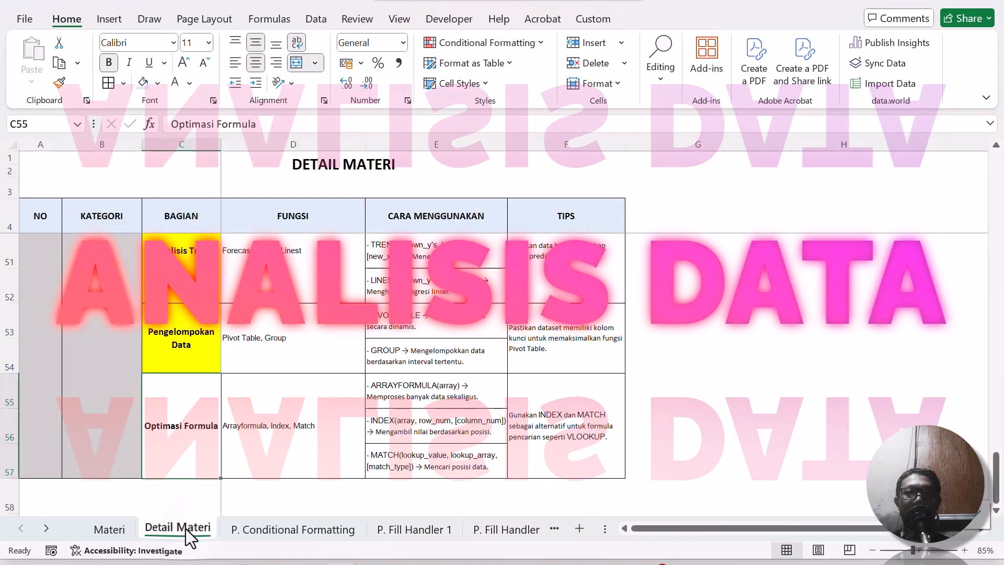
left_click(208, 354)
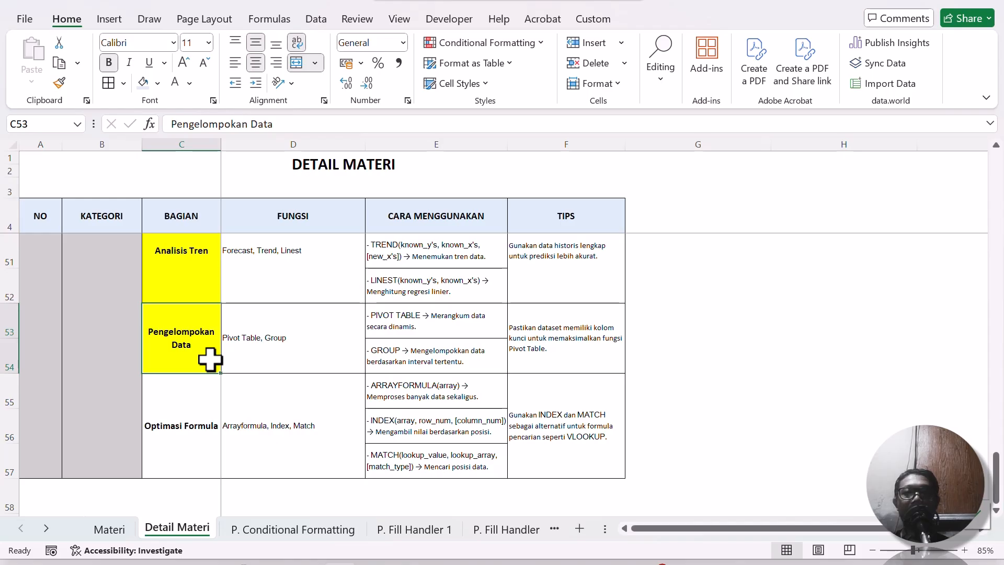
left_click(496, 308)
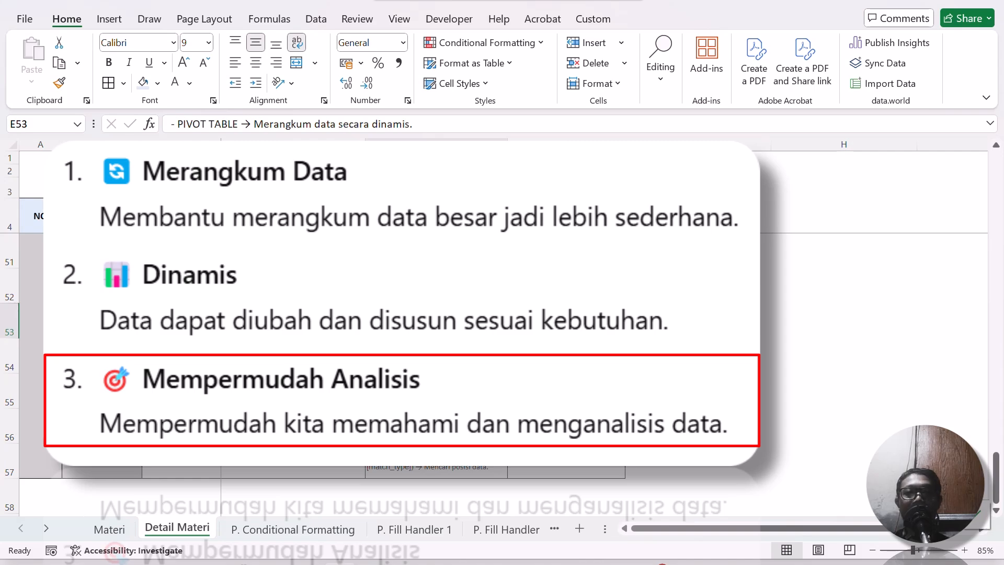
scroll(102, 334, "up", 1)
left_click(102, 334)
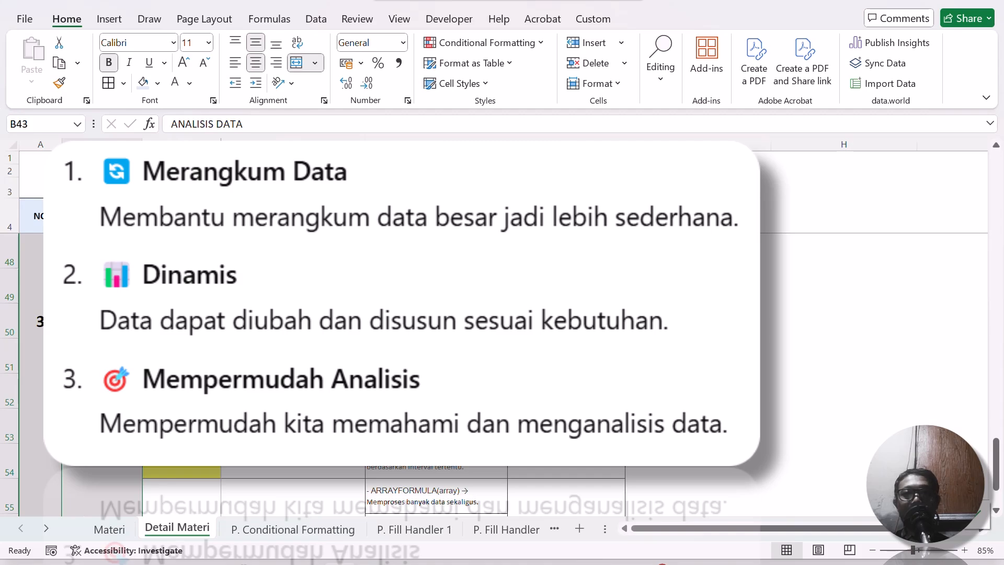
scroll(503, 335, "down", 2)
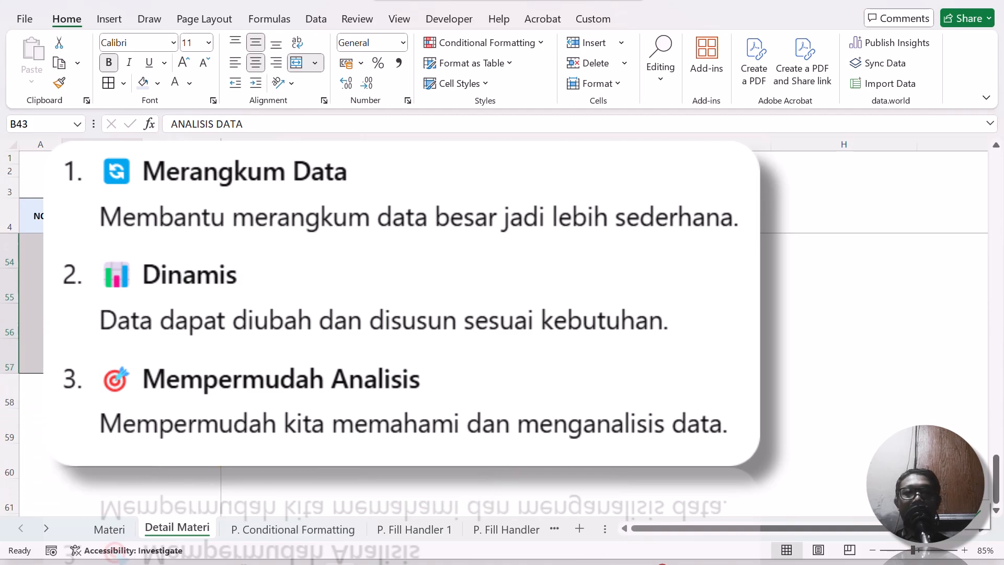
scroll(293, 338, "up", 1)
left_click(293, 338)
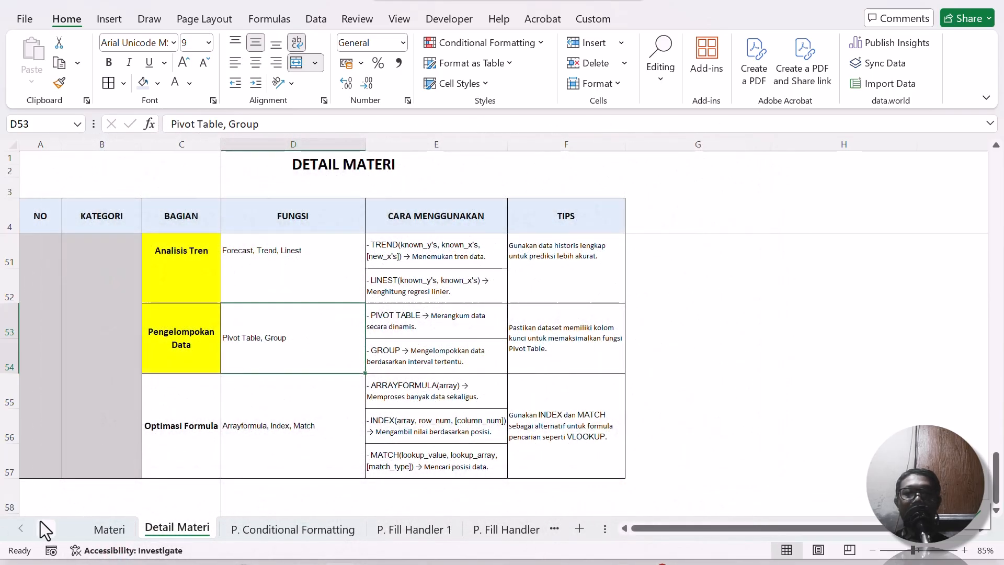
Switch to the P. Analisis Data 5 worksheet and narrow the empty column G beside the sales table.
right_click(20, 530)
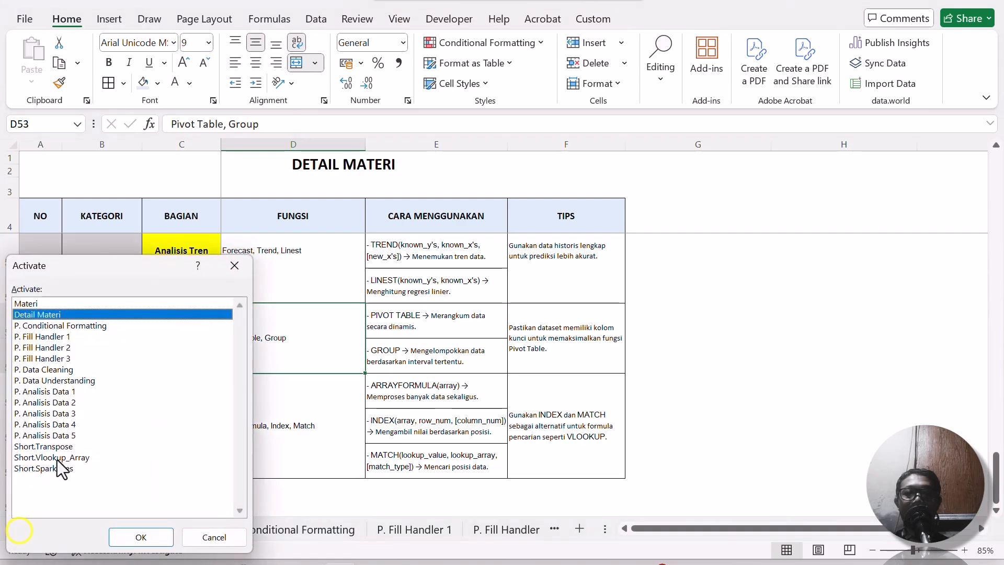
left_click(73, 435)
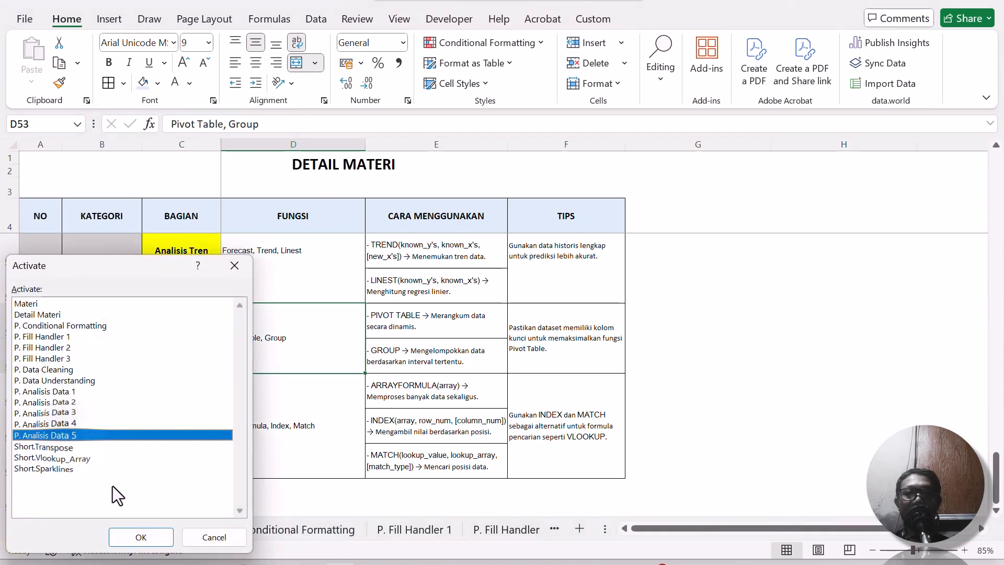
left_click(140, 539)
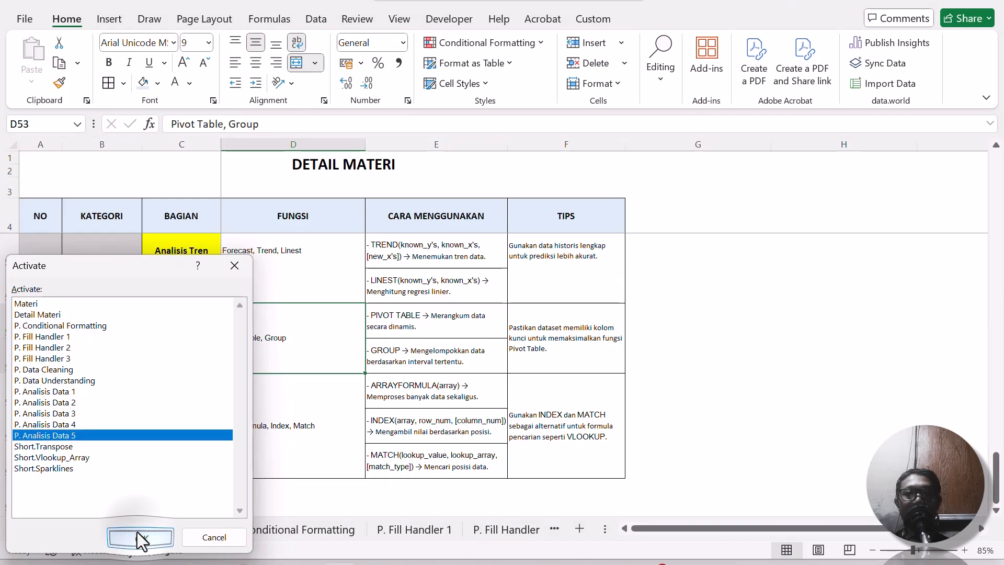
left_click(196, 355)
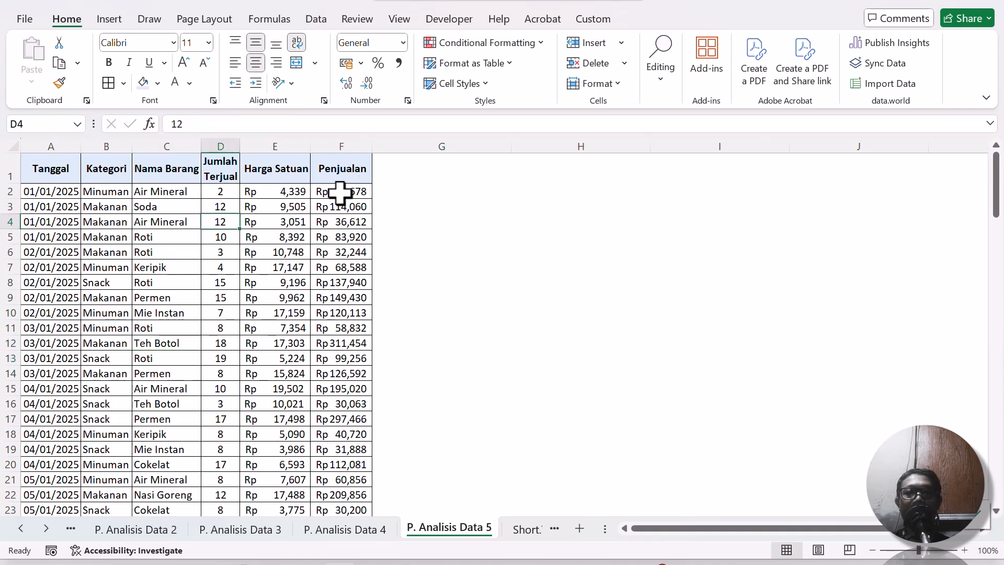
left_click_drag(510, 142, 402, 164)
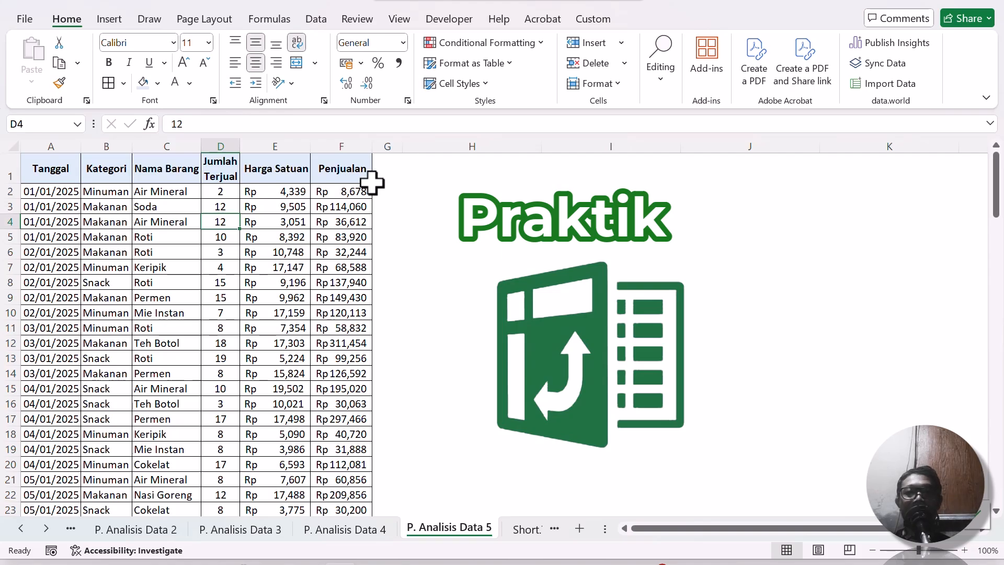
Examine the sales table's header row, sample cells and full length of records for clean, consistent structure.
left_click(358, 206)
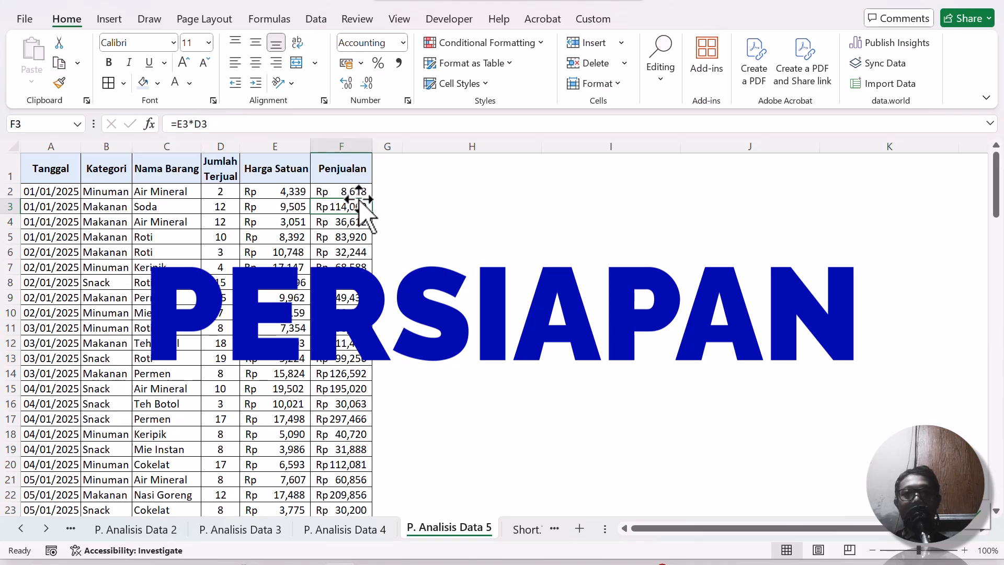
left_click(166, 237)
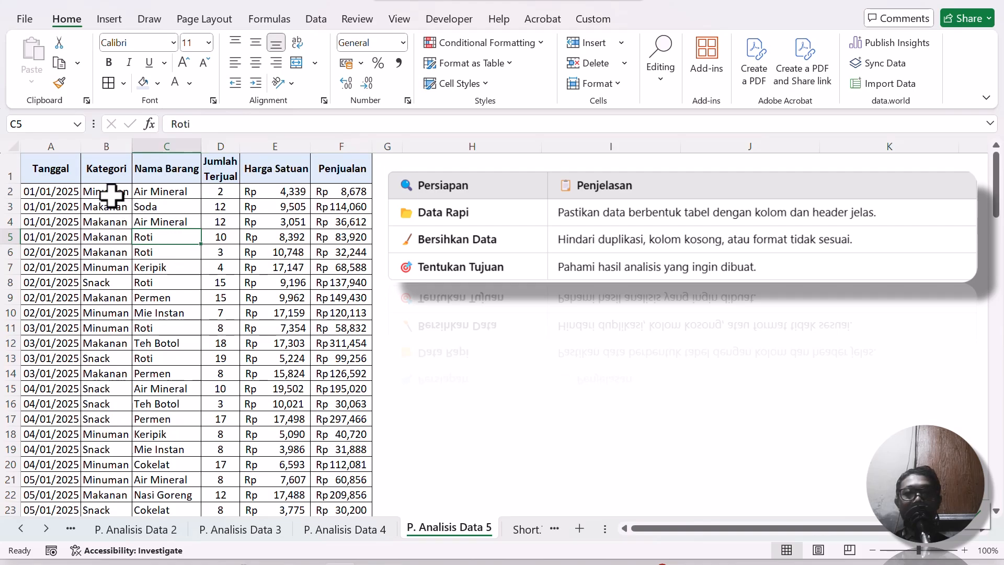
left_click_drag(78, 168, 321, 152)
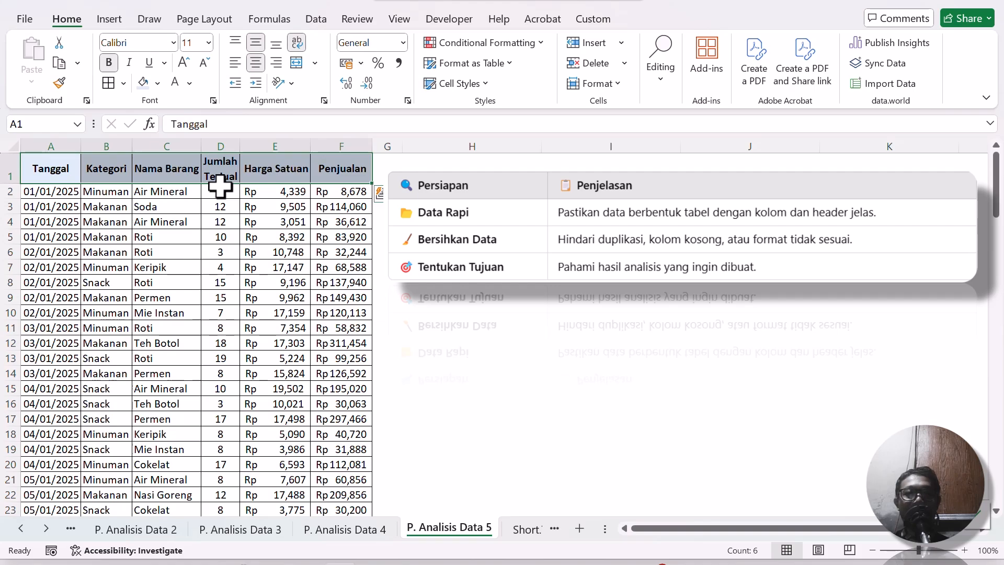
left_click(167, 206)
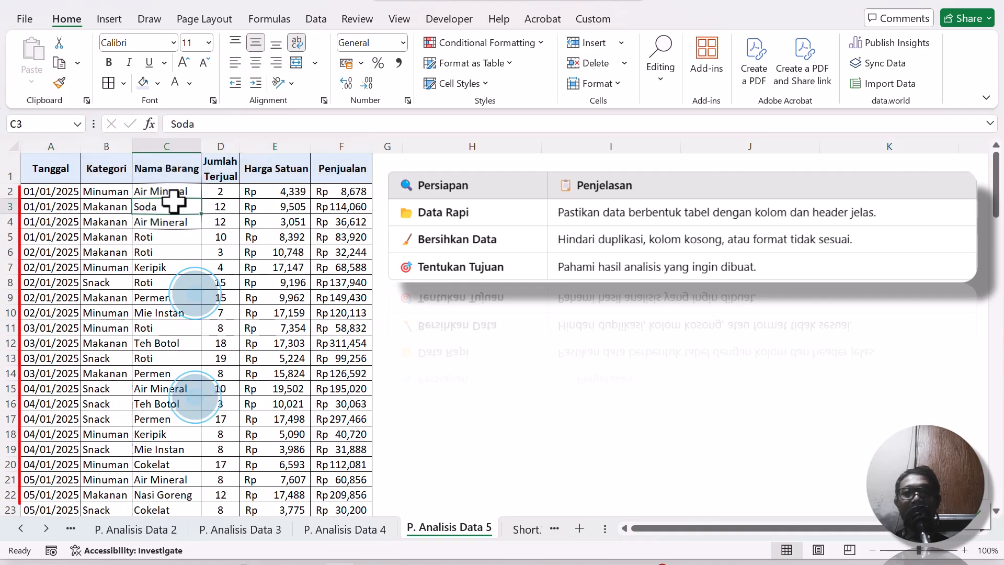
left_click(105, 172)
left_click(172, 163)
left_click(273, 165)
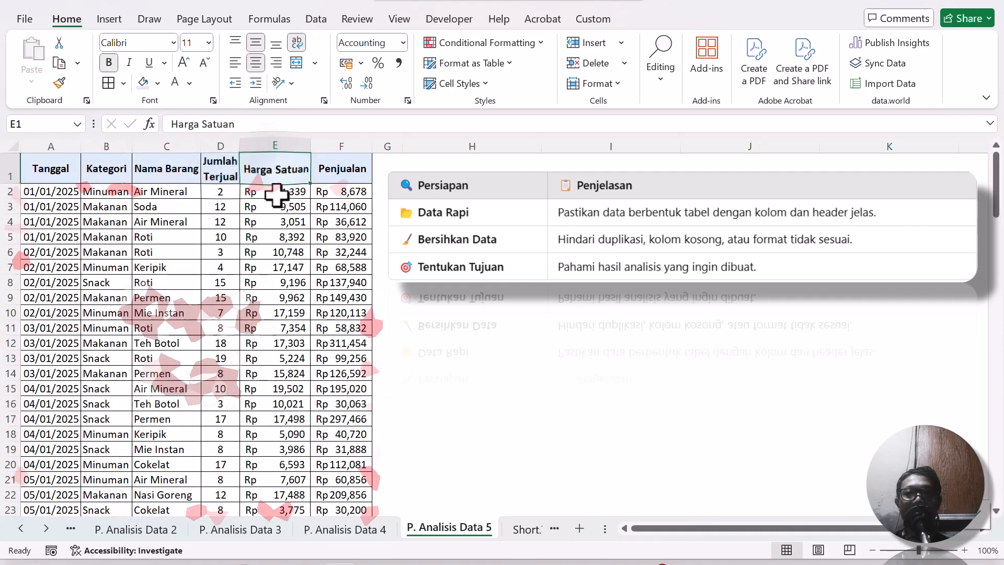
scroll(274, 201, "down", 7)
scroll(274, 201, "down", 19)
scroll(275, 203, "up", 7)
scroll(276, 203, "up", 19)
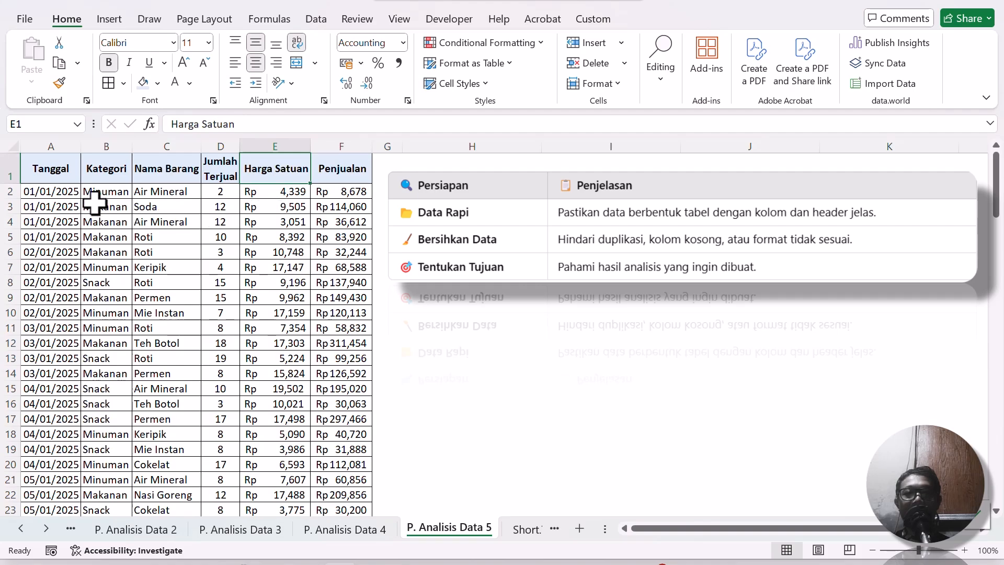
Check the sales table down to its last record and start a PivotTable from its data range.
left_click(65, 172)
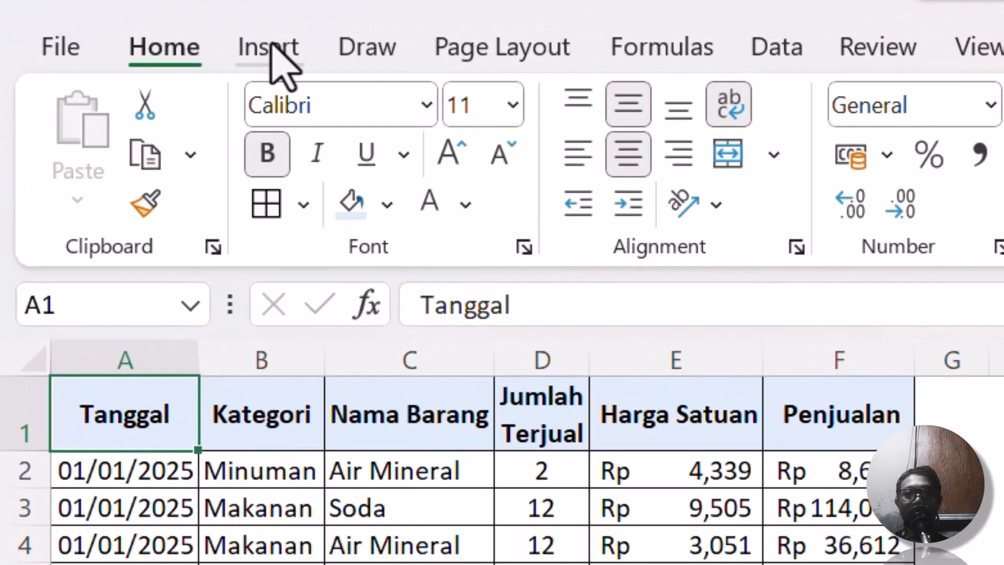
left_click(271, 47)
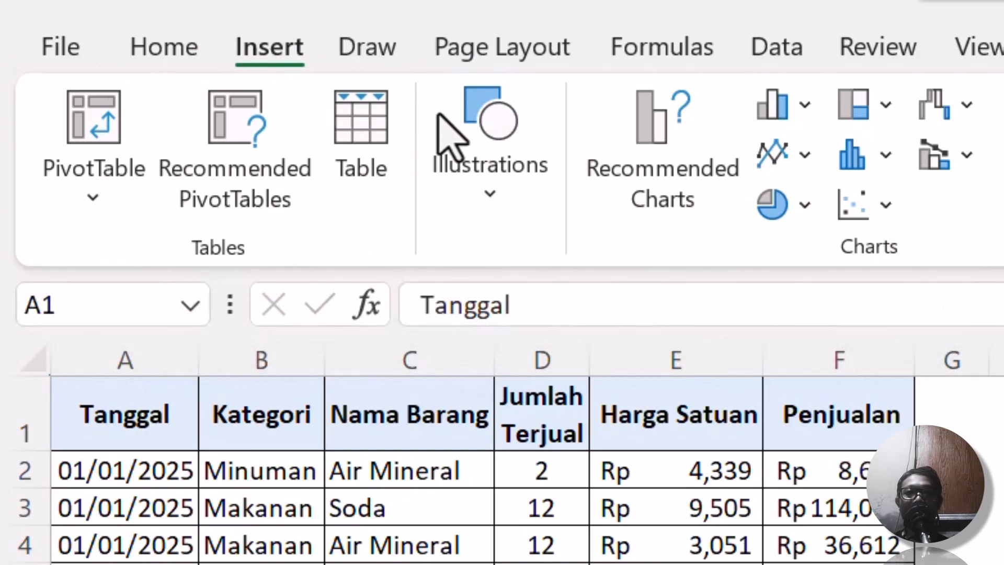
left_click(112, 134)
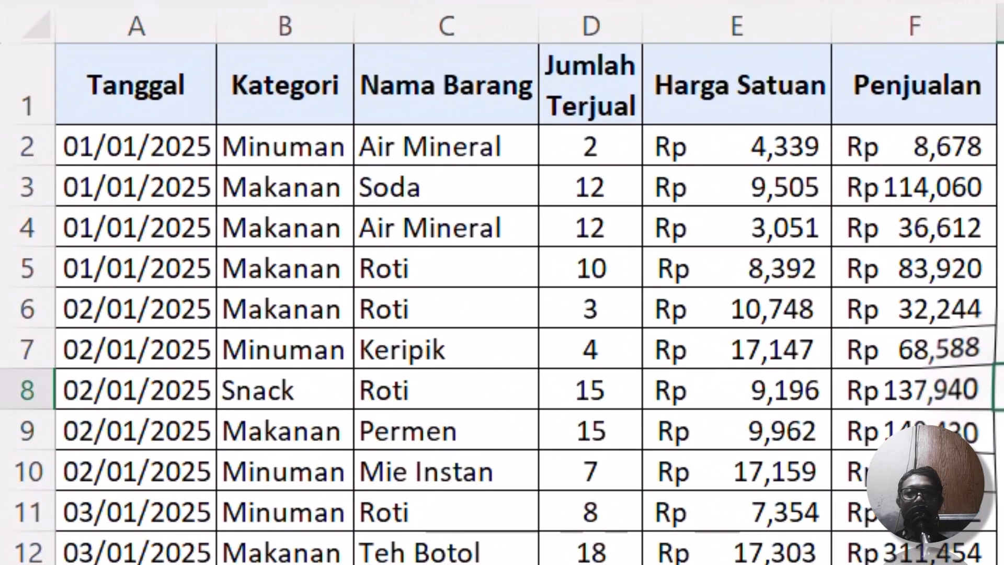
scroll(502, 304, "down", 20)
scroll(502, 303, "down", 13)
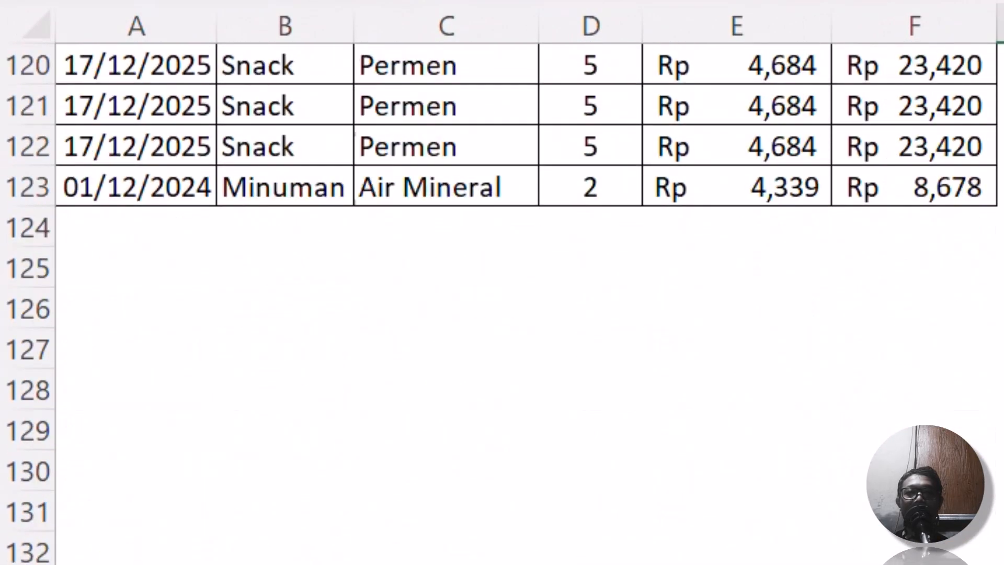
scroll(502, 303, "up", 20)
scroll(610, 528, "up", 5)
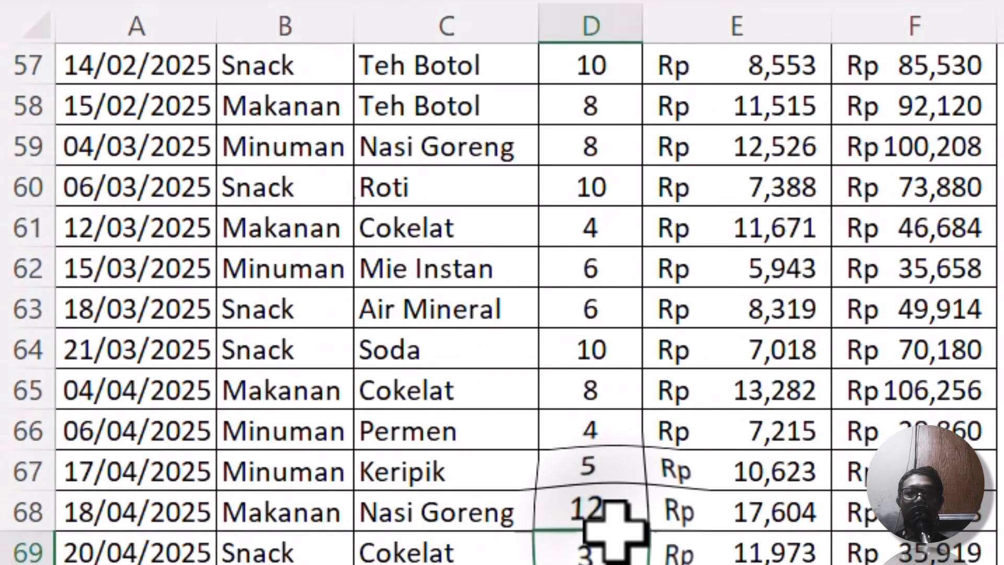
scroll(610, 528, "up", 19)
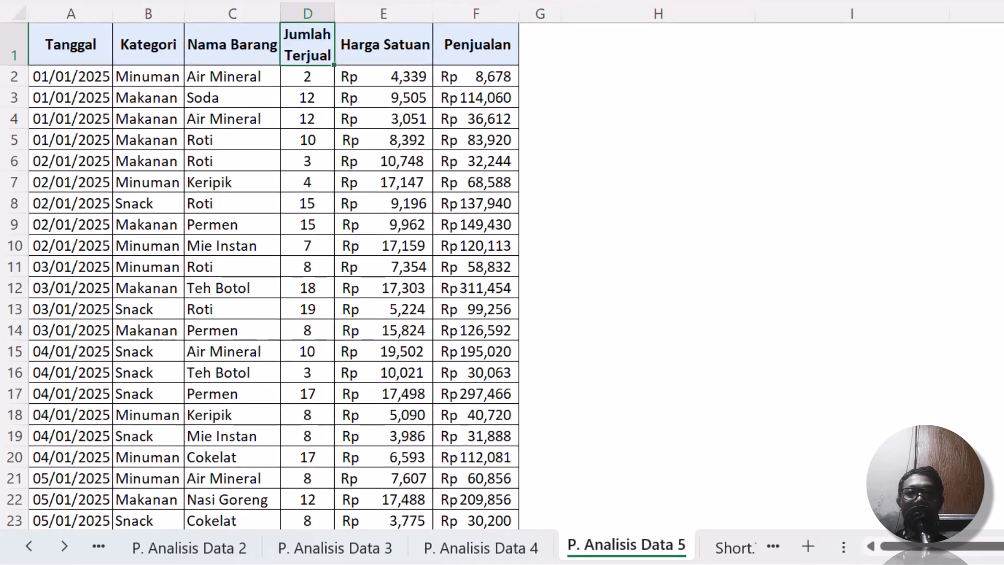
left_click(508, 2)
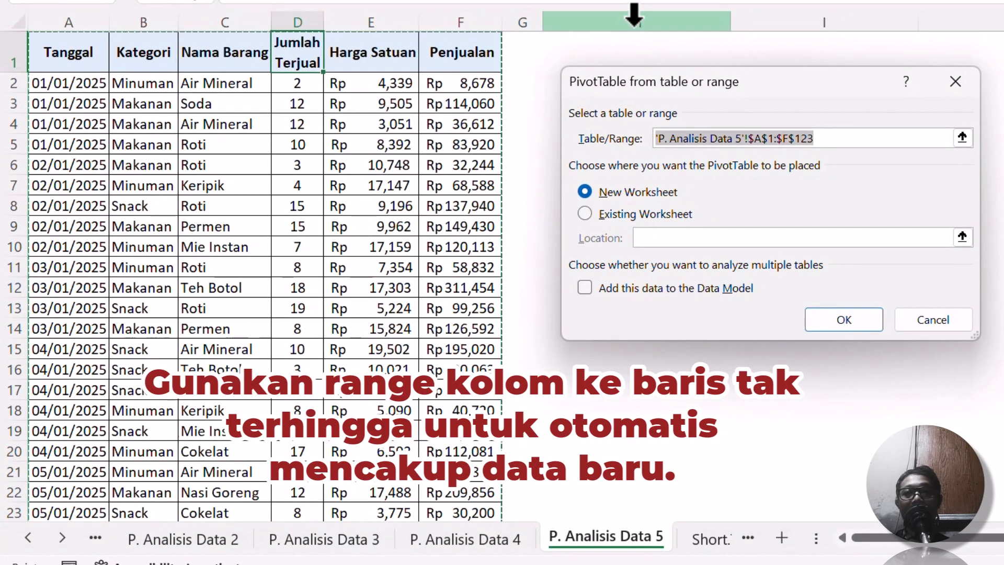
Set the PivotTable source range to the entire columns A:F of the P. Analisis Data 5 sheet.
left_click(963, 137)
left_click_drag(73, 13, 436, 12)
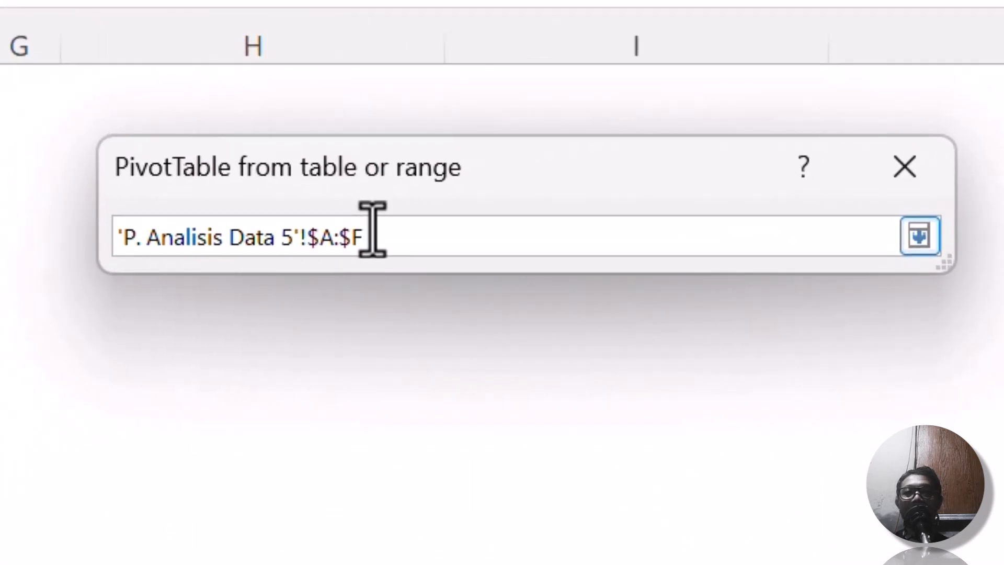
left_click(337, 239)
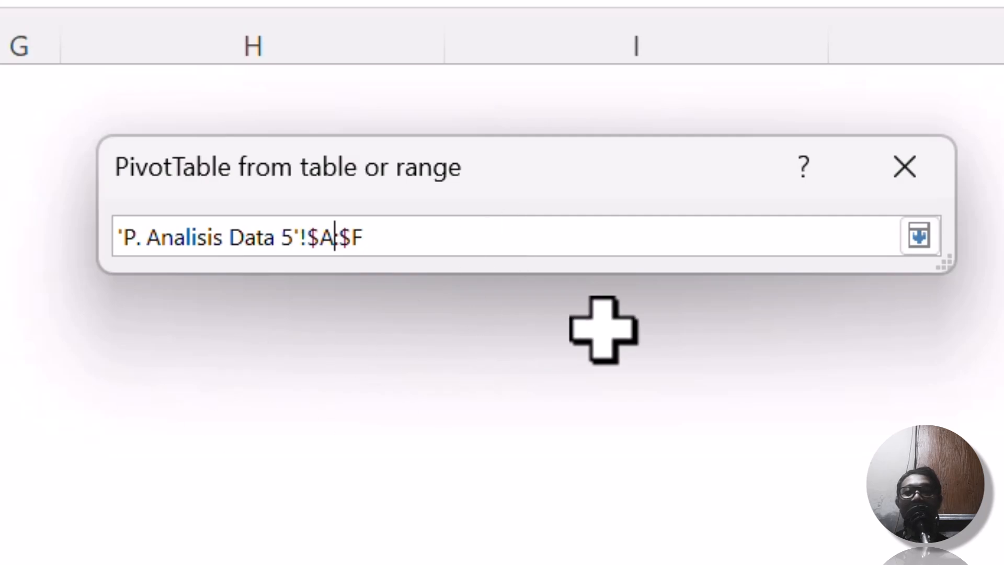
left_click(919, 237)
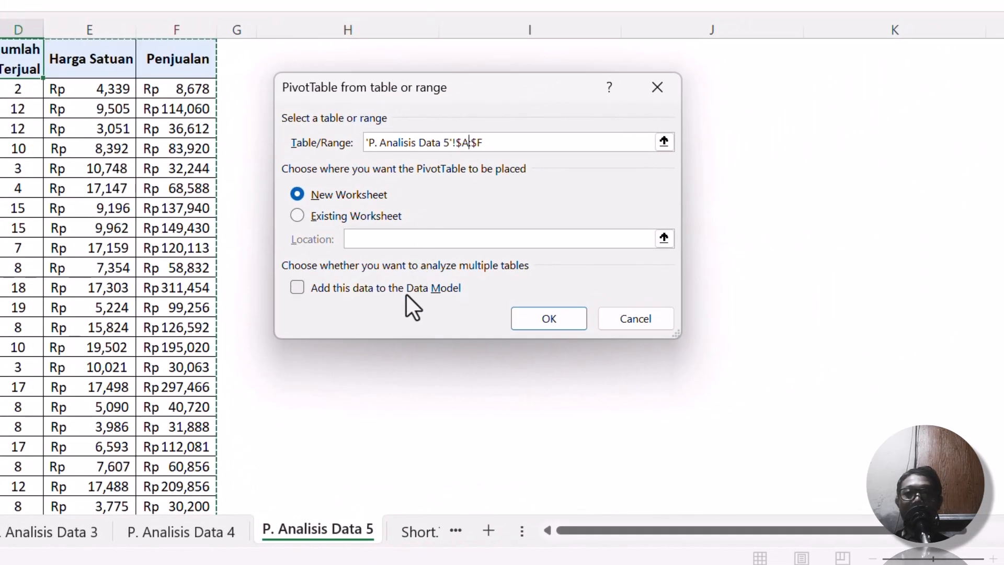
Place the PivotTable on the existing P. Analisis Data 5 worksheet at cell H2 and create it.
left_click(348, 218)
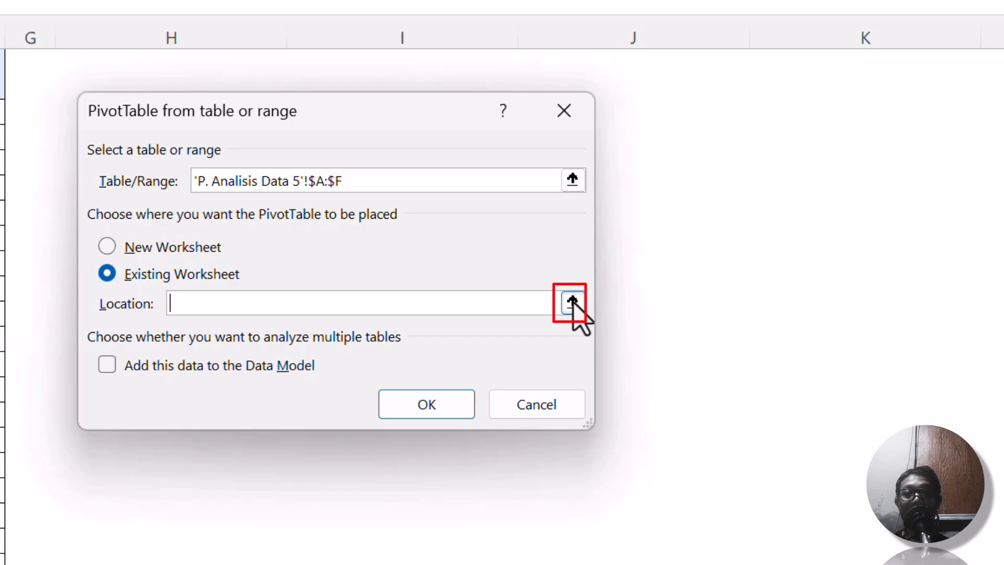
left_click(573, 303)
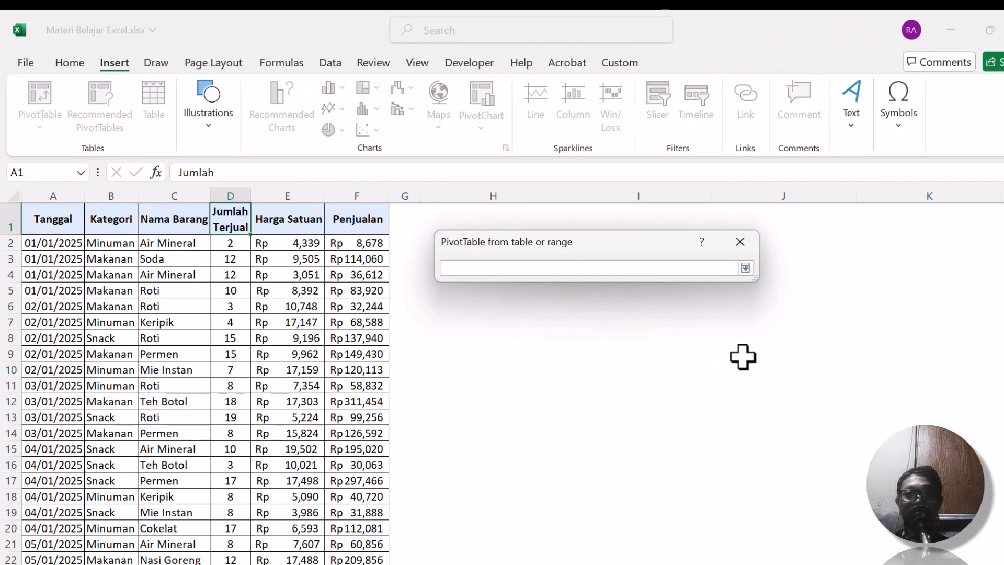
left_click(921, 41)
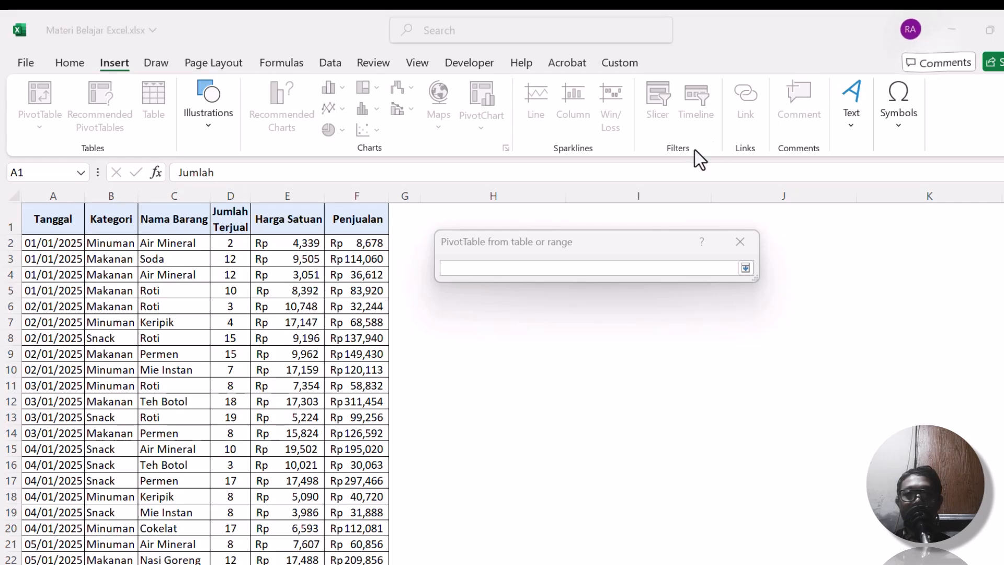
left_click_drag(490, 240, 674, 220)
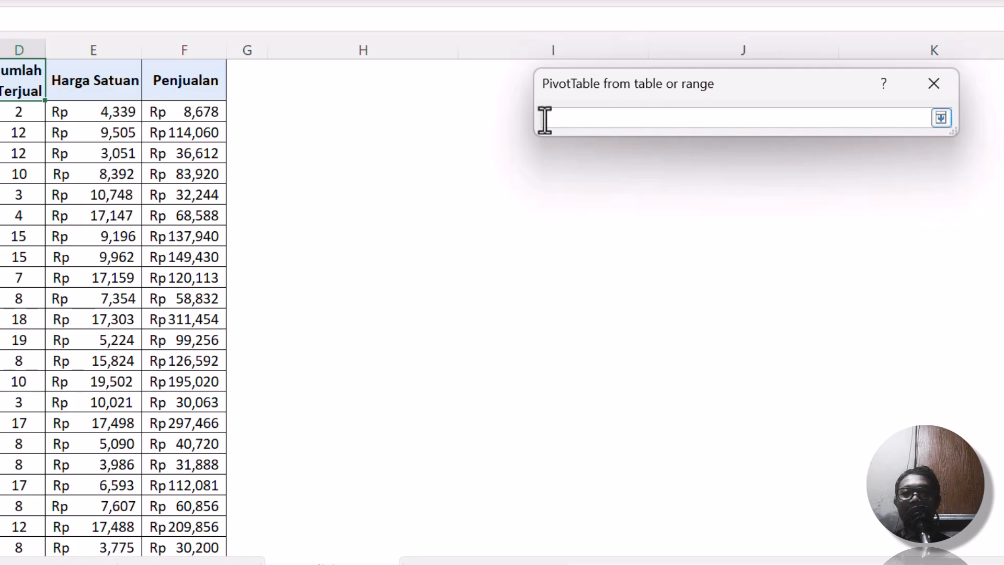
left_click(940, 117)
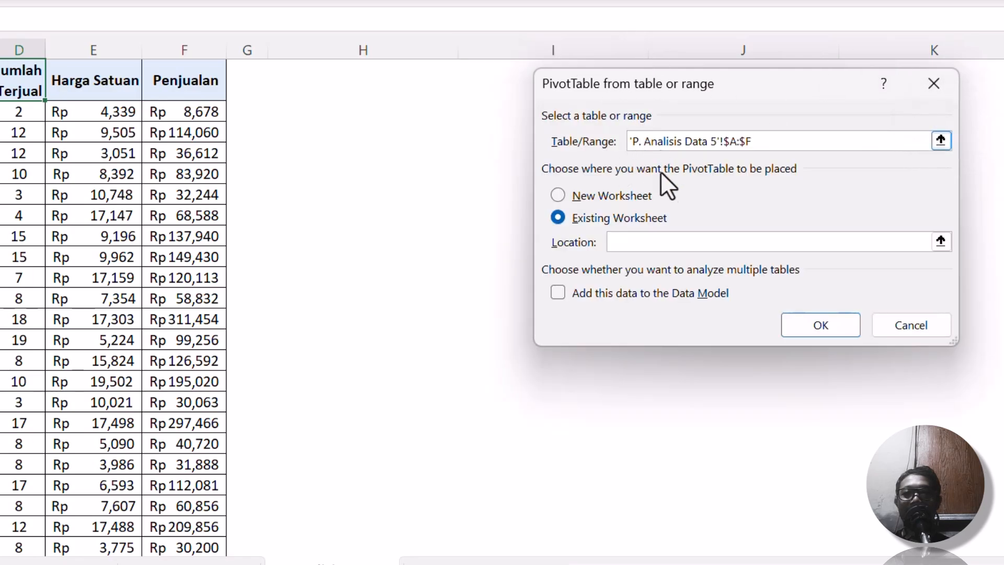
left_click(942, 242)
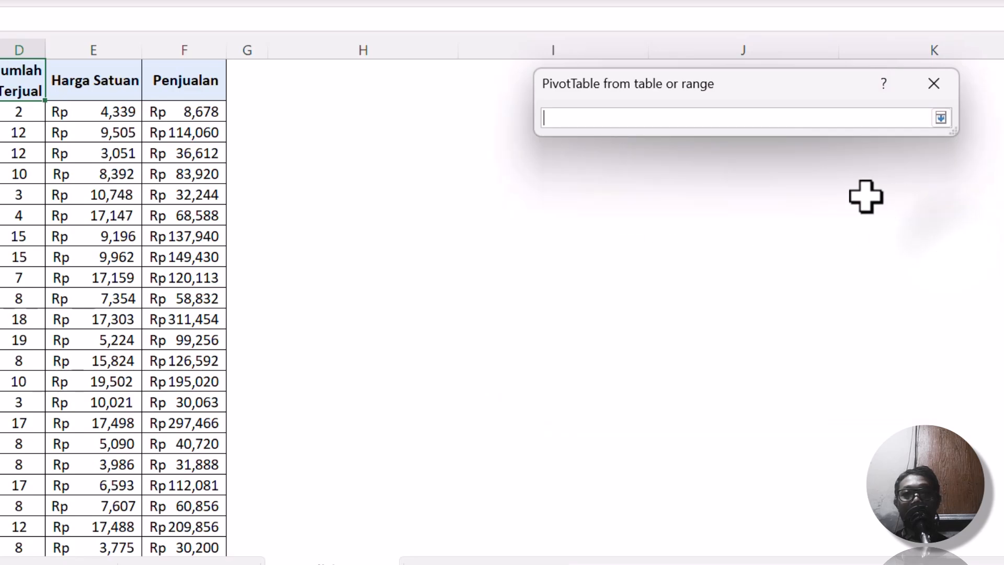
left_click(307, 106)
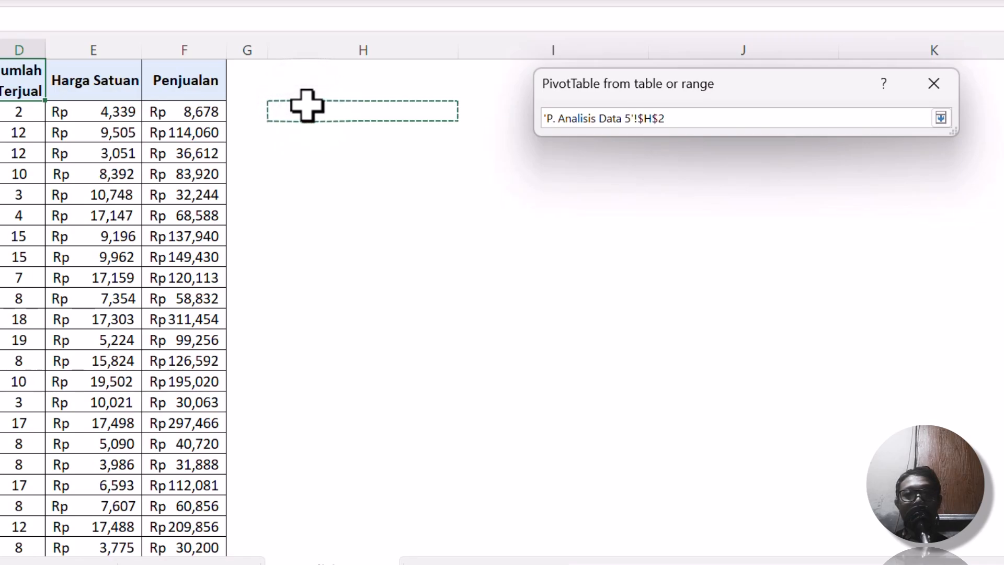
left_click(312, 135)
left_click(316, 153)
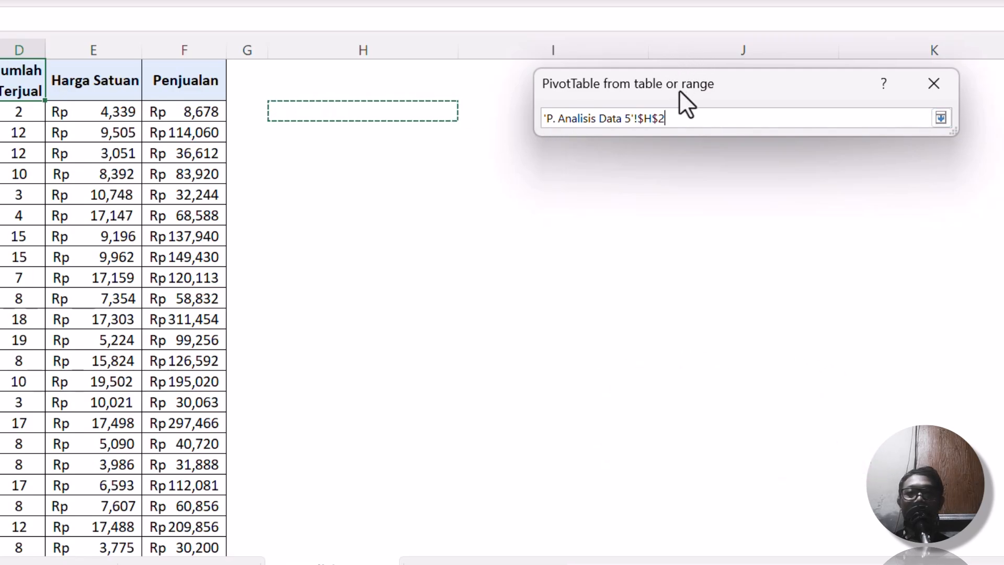
left_click(940, 119)
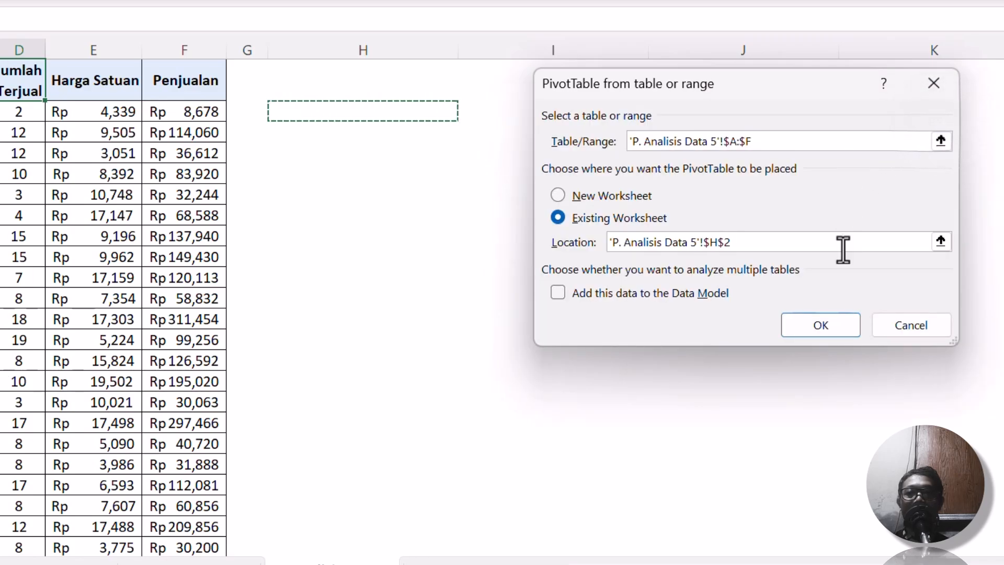
left_click(825, 324)
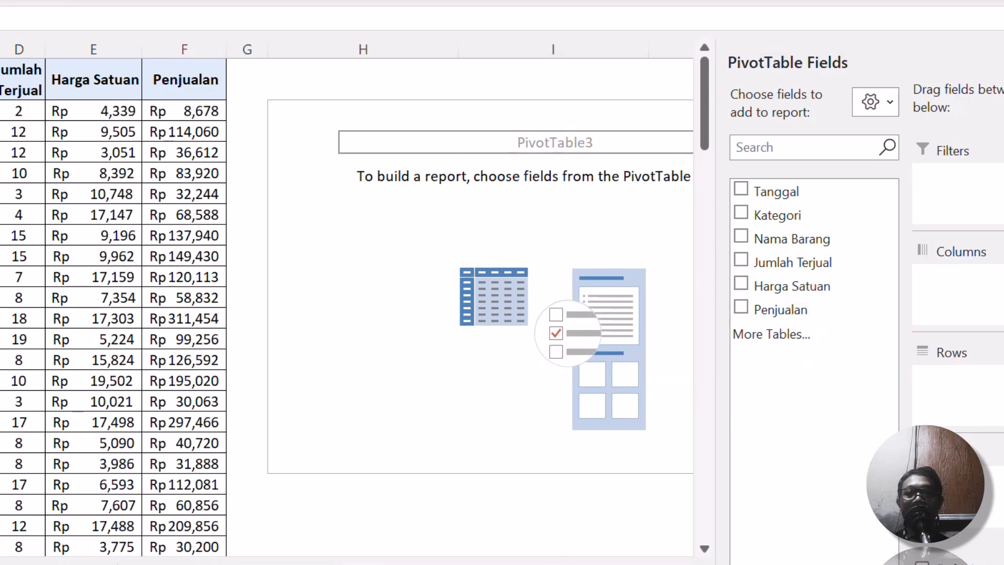
Narrow all worksheet columns to a uniform width and autofit the sales table's columns to their contents.
left_click_drag(591, 564, 642, 564)
left_click_drag(249, 47, 578, 21)
left_click_drag(685, 48, 565, 74)
left_click_drag(324, 47, 370, 47)
left_click(0, 50)
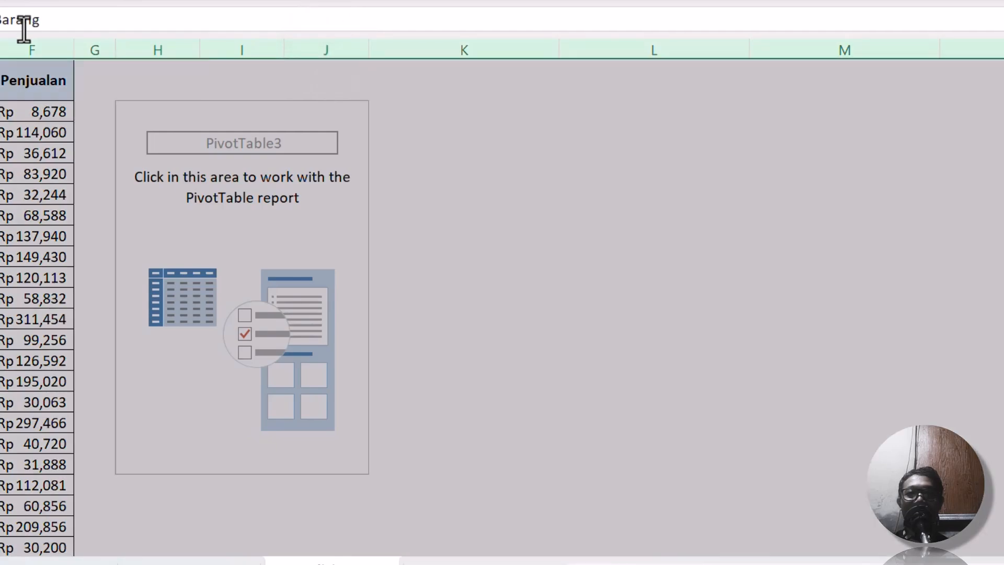
left_click_drag(564, 50, 430, 50)
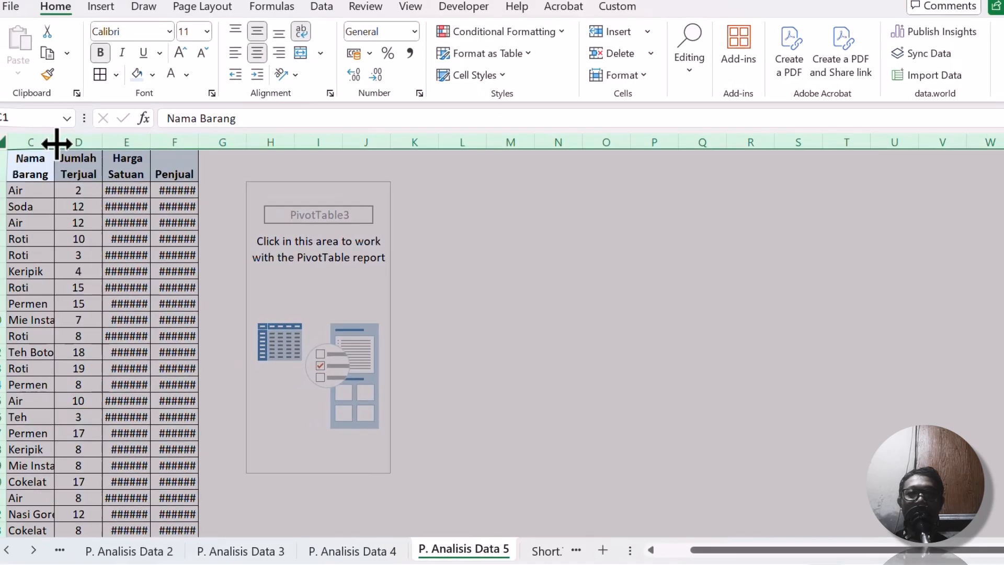
double_click(56, 144)
left_click(223, 200)
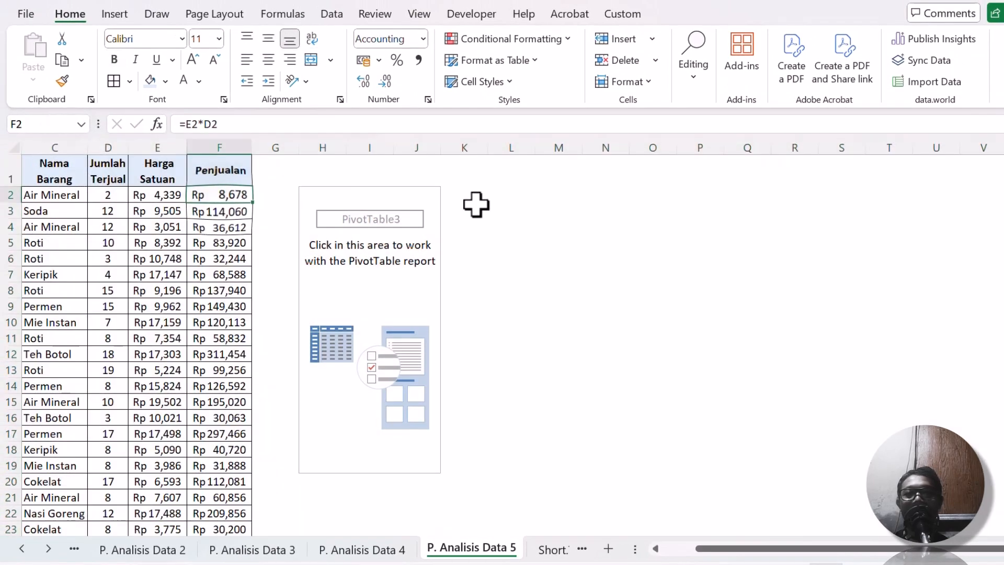
Rename the new PivotTable as Rankuman_Penjualan.
left_click(372, 243)
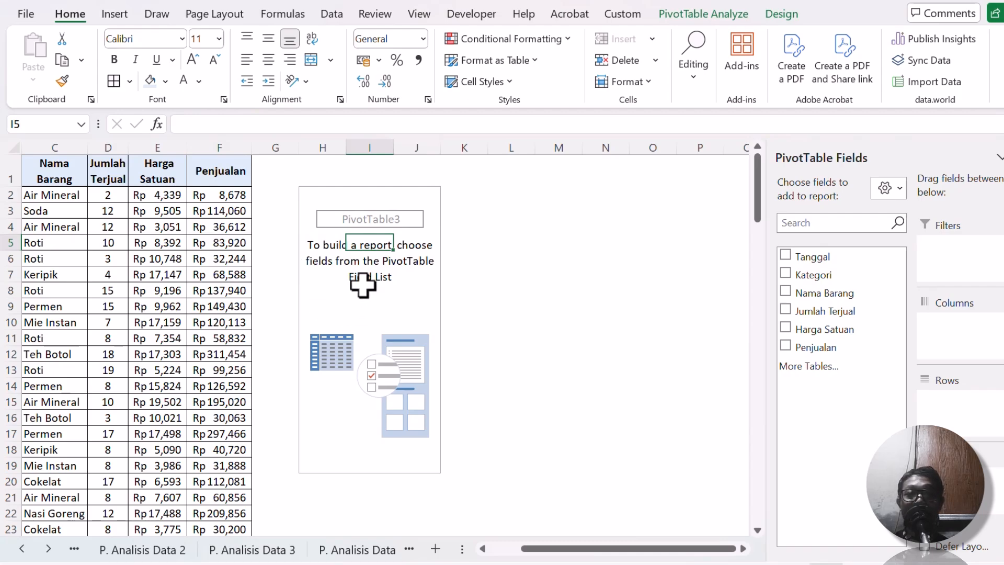
left_click(535, 0)
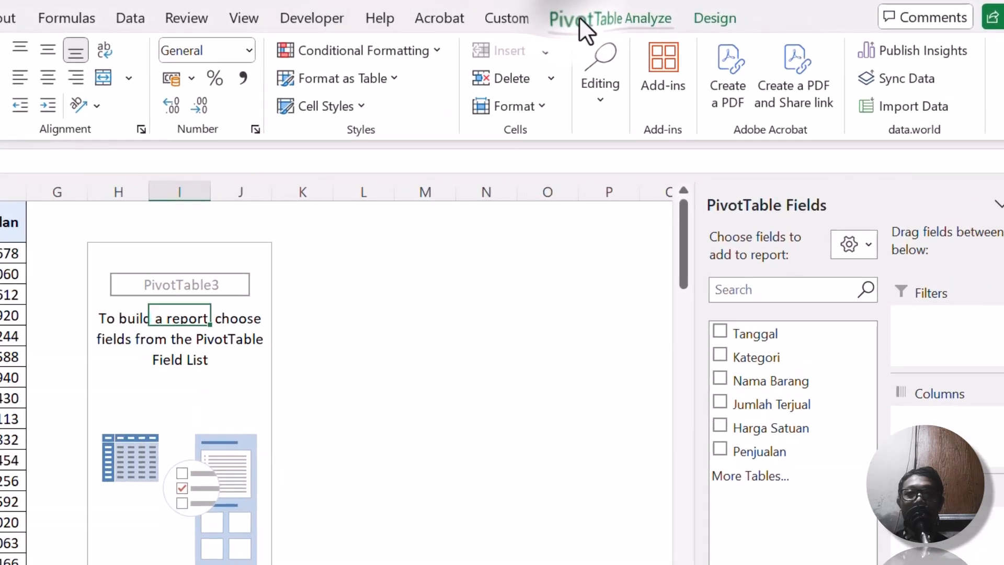
left_click(683, 14)
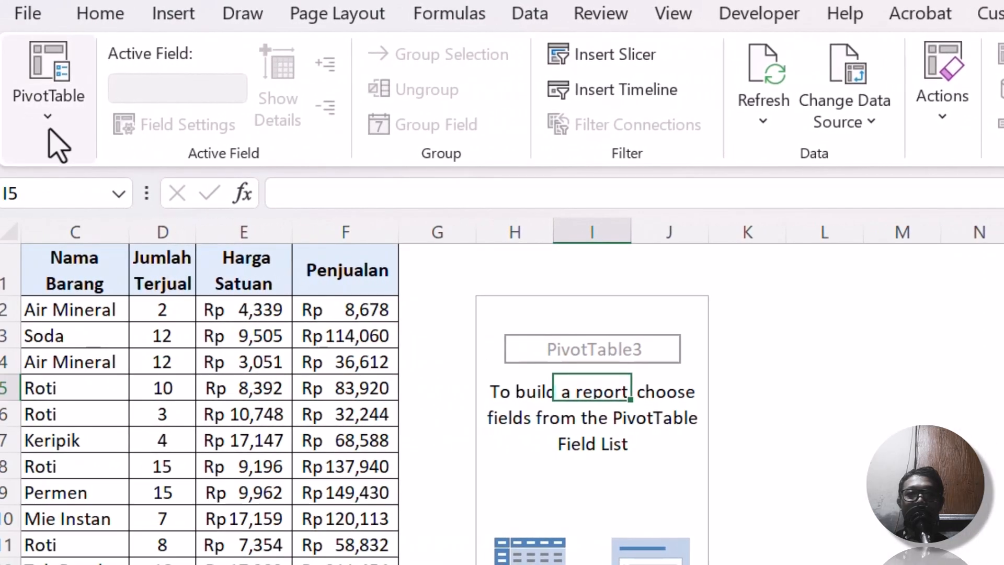
left_click(50, 121)
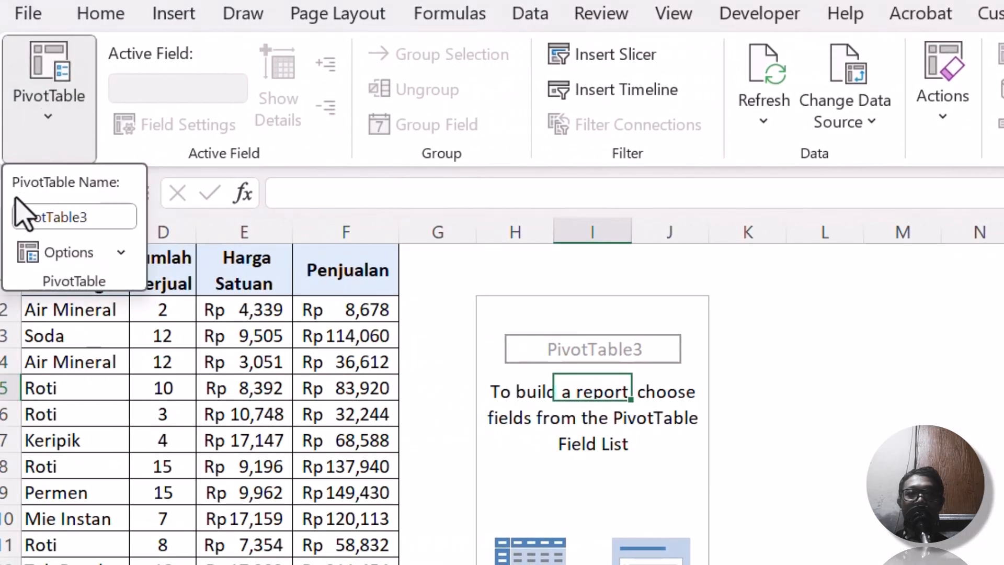
left_click(100, 214)
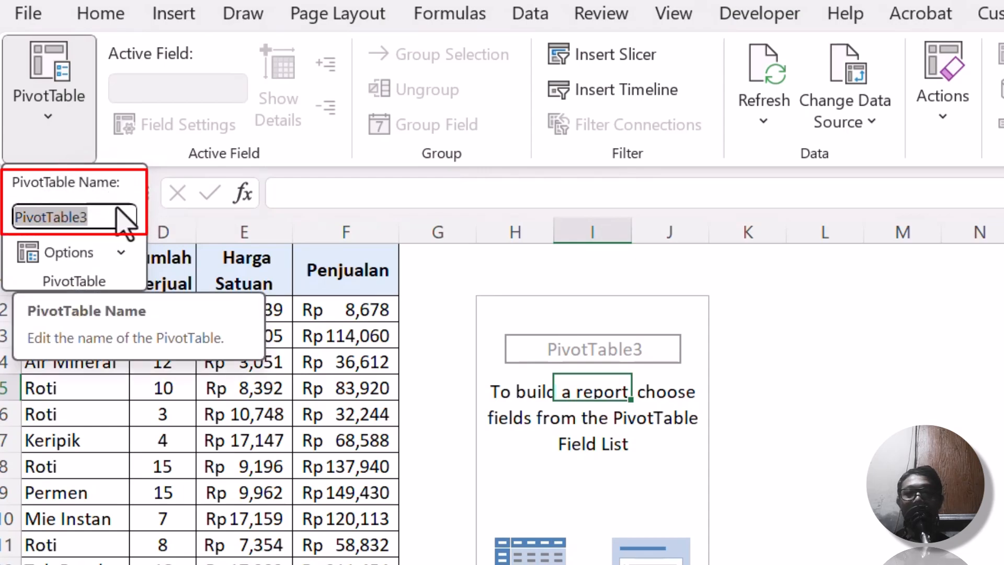
type("Rankuma")
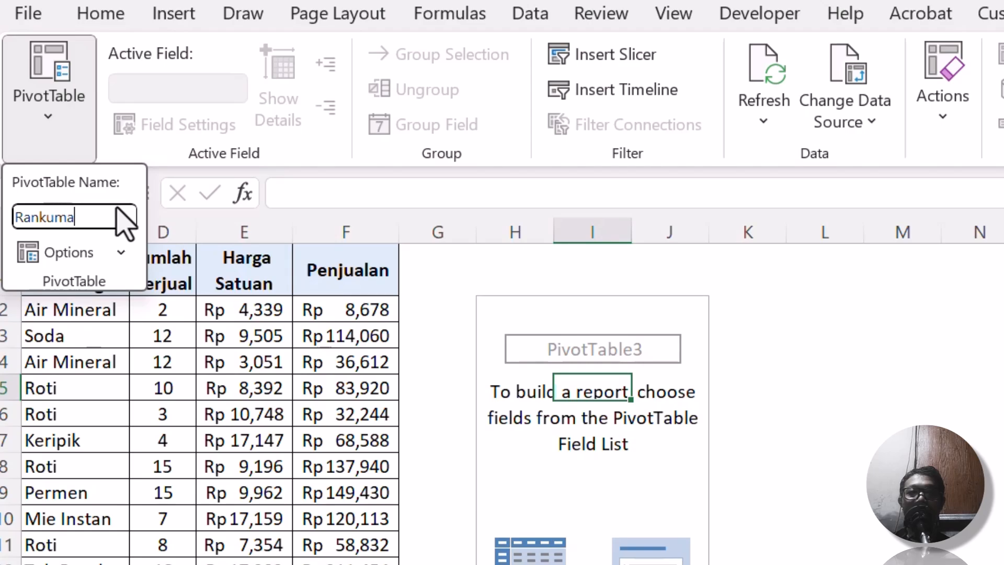
type("n_Penjualan")
key("Return")
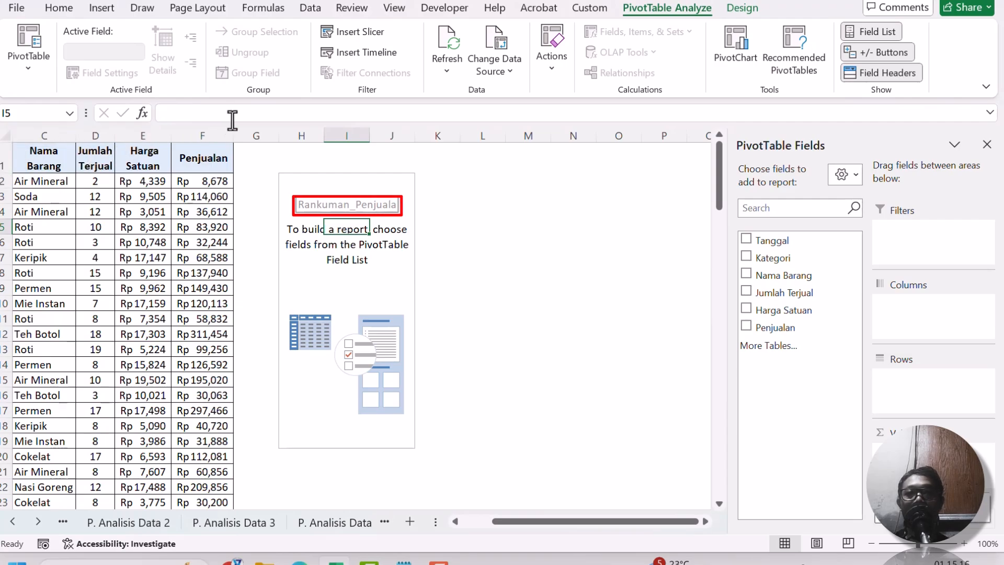
Narrow the empty column G between the sales table and the PivotTable.
left_click_drag(275, 137, 258, 139)
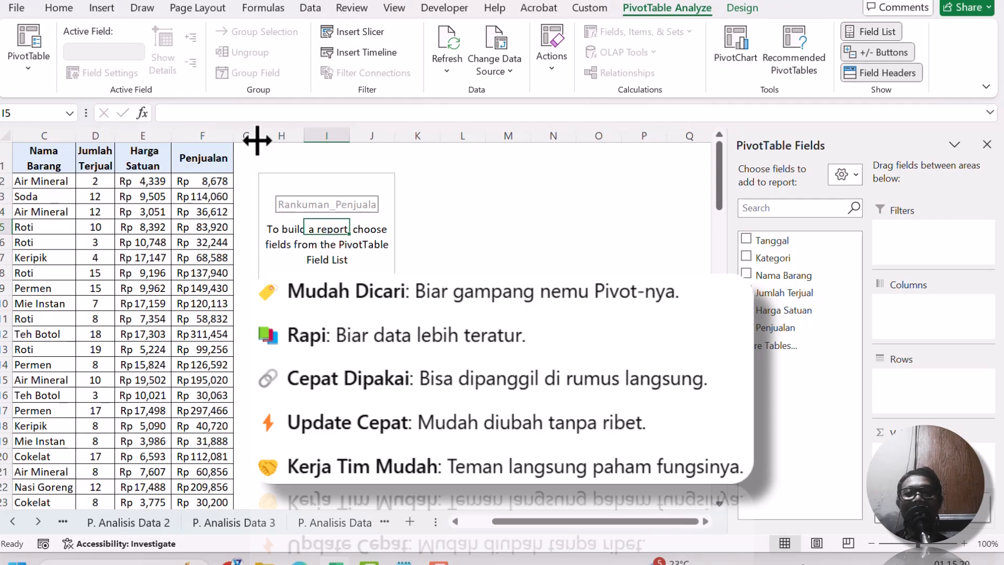
left_click_drag(542, 521, 491, 528)
left_click(677, 190)
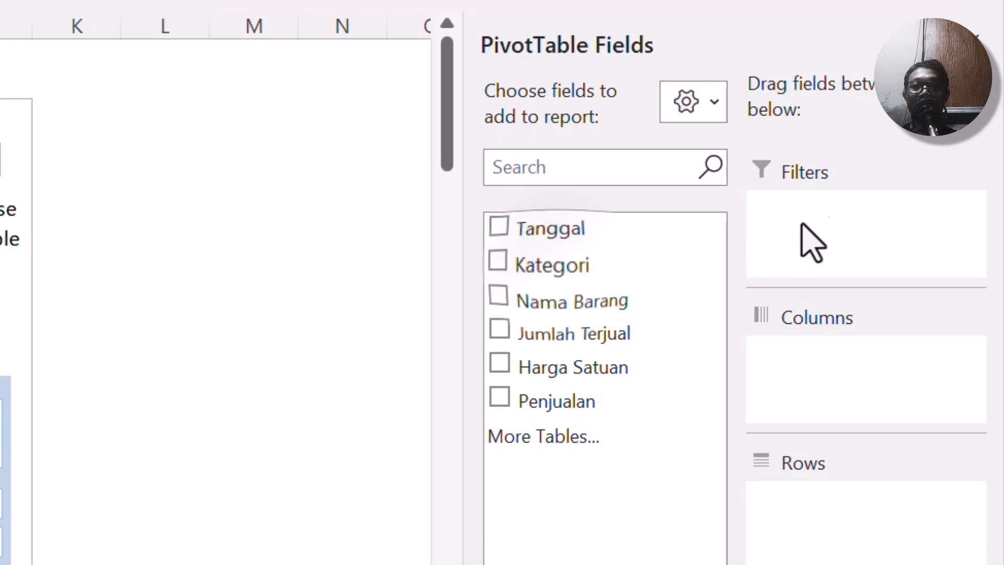
Try Kategori as the PivotTable's report filter and view its selectable items without choosing one.
left_click_drag(549, 264, 837, 212)
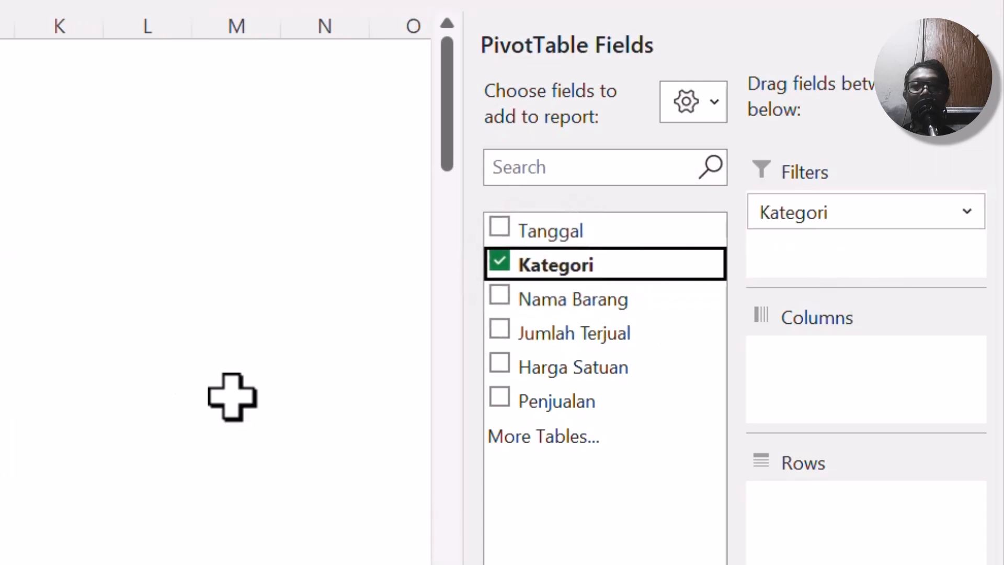
left_click(39, 76)
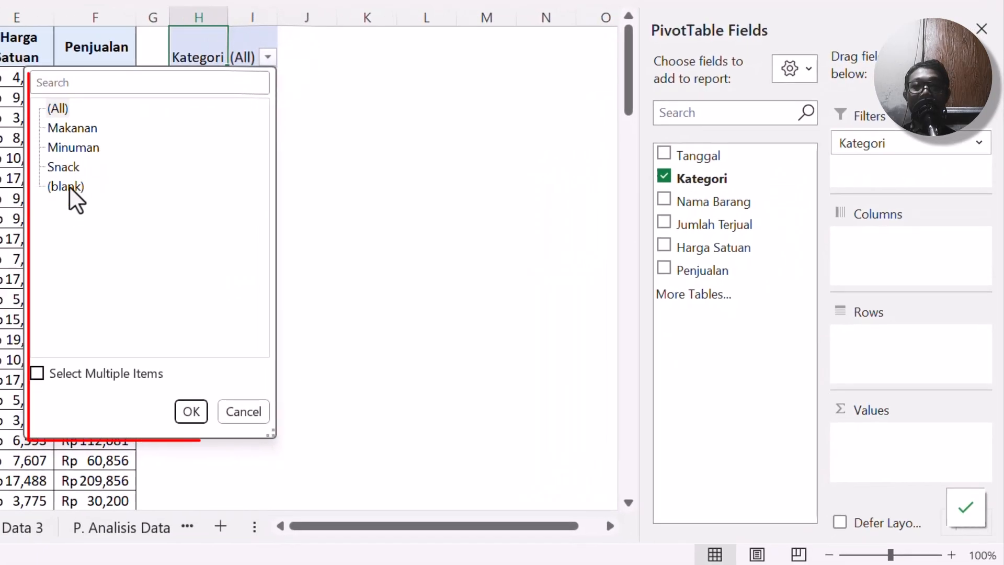
left_click(244, 412)
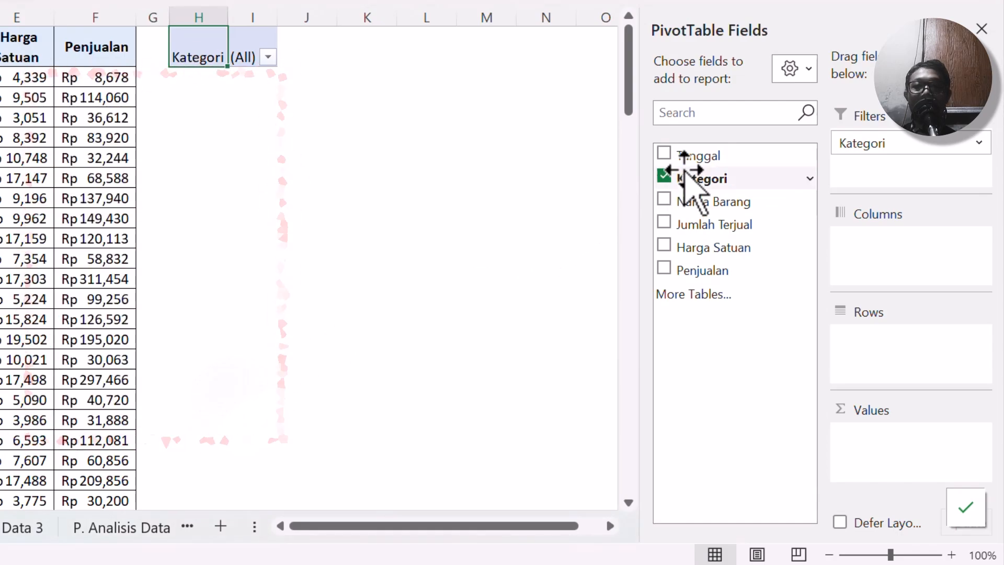
Replace the Kategori report filter with Tanggal and browse its list of dates without choosing one.
left_click(664, 178)
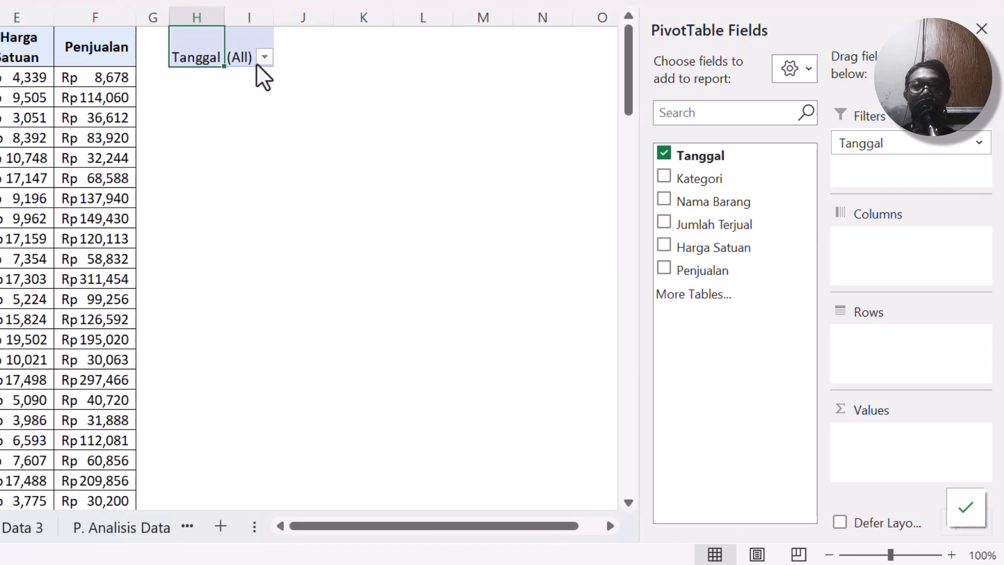
left_click(264, 58)
scroll(160, 194, "down", 12)
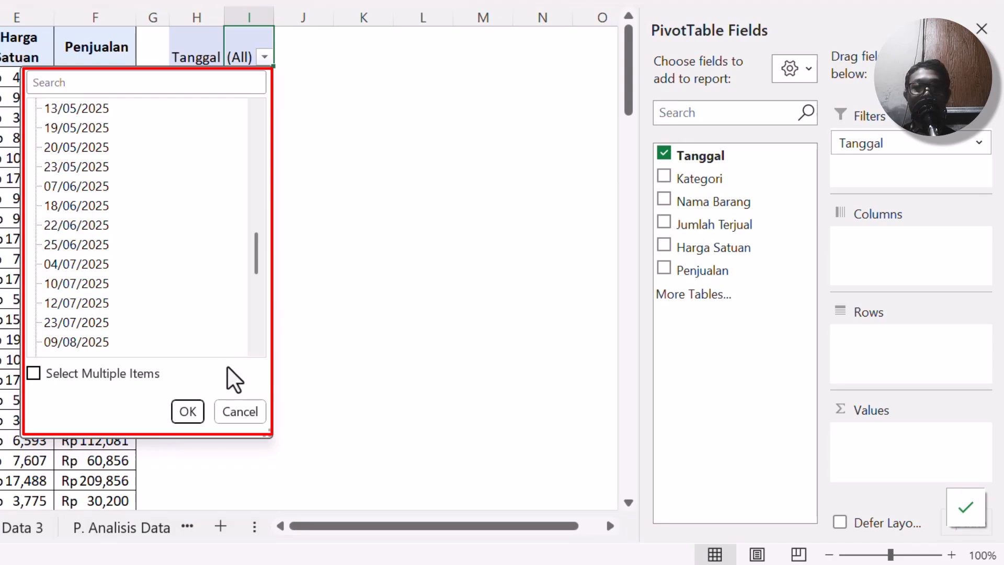
left_click(244, 411)
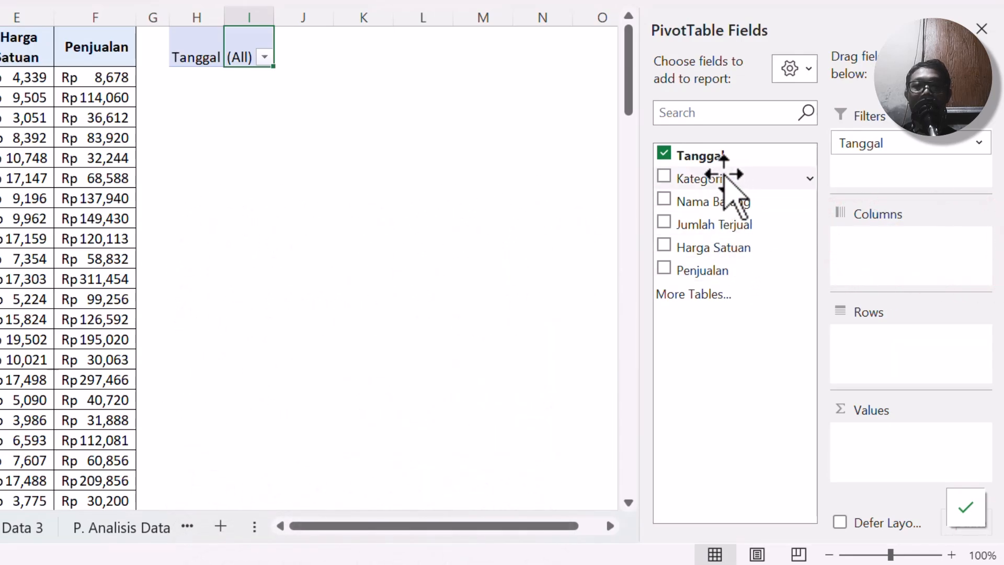
Arrange Kategori as rows and Tanggal as columns, removing the Months, Quarters and Years date groupings.
left_click_drag(703, 178, 915, 379)
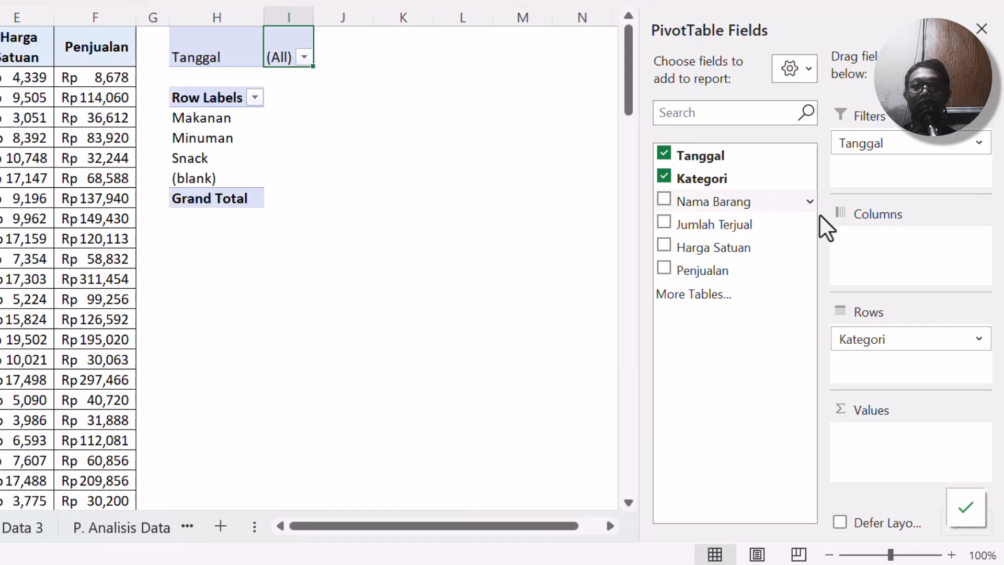
left_click_drag(706, 157, 892, 276)
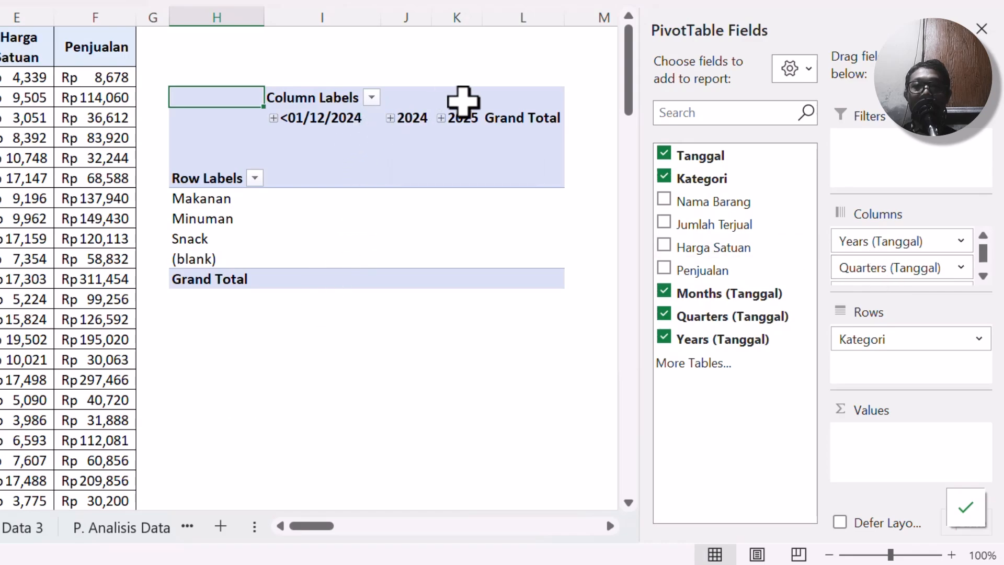
left_click(664, 292)
left_click(665, 316)
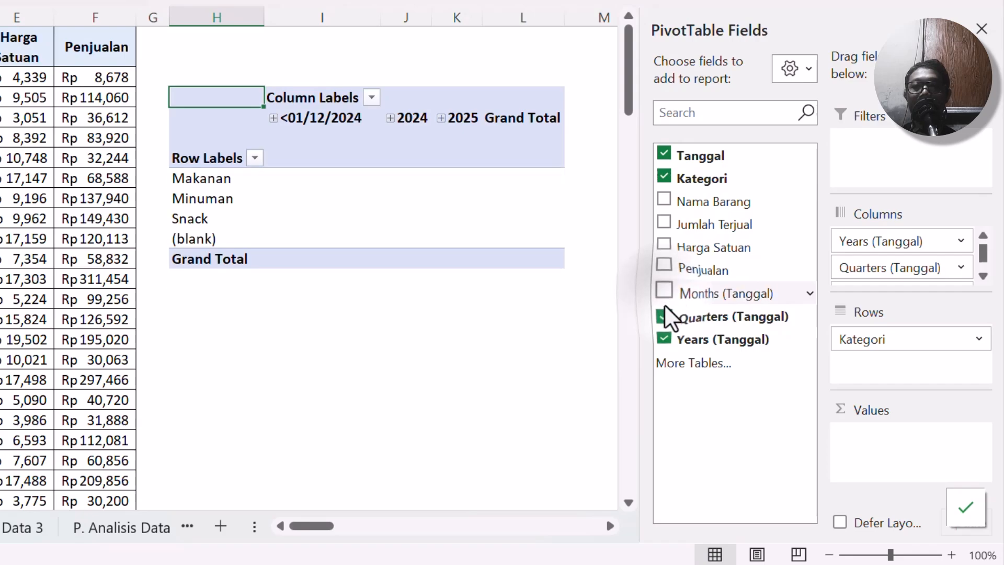
right_click(688, 296)
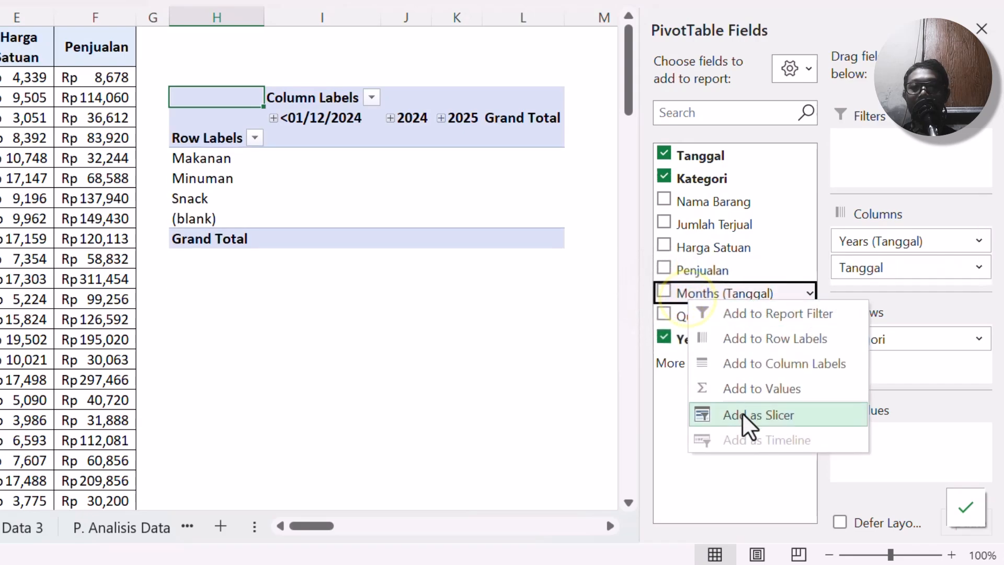
left_click(722, 296)
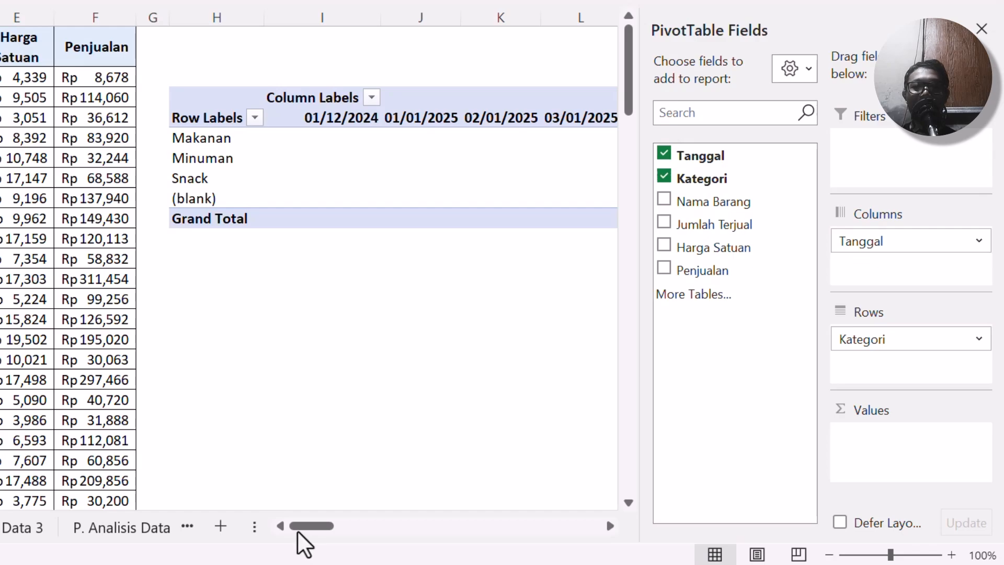
Add Jumlah Terjual to the PivotTable's values as a sum.
left_click_drag(298, 529, 321, 466)
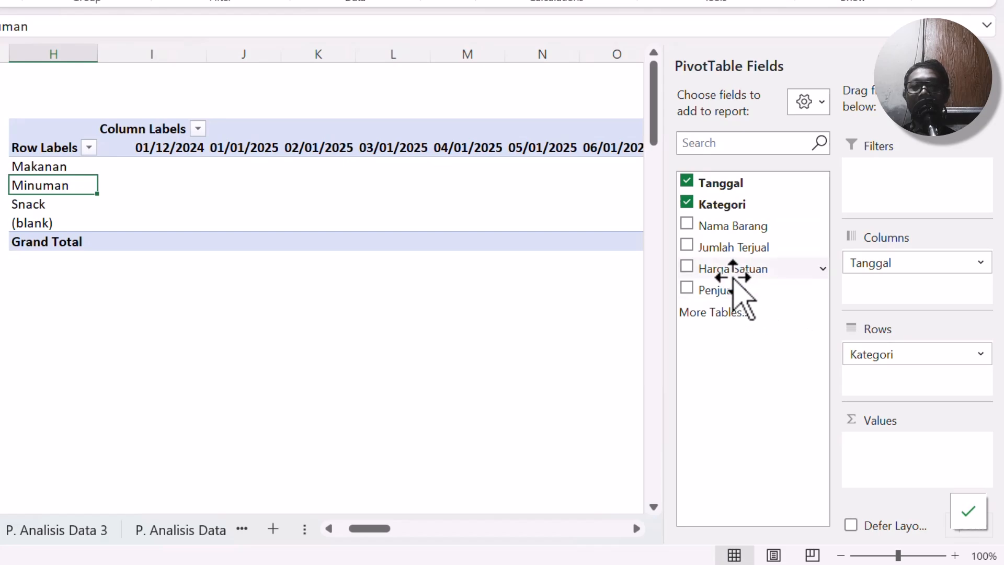
left_click_drag(729, 246, 909, 486)
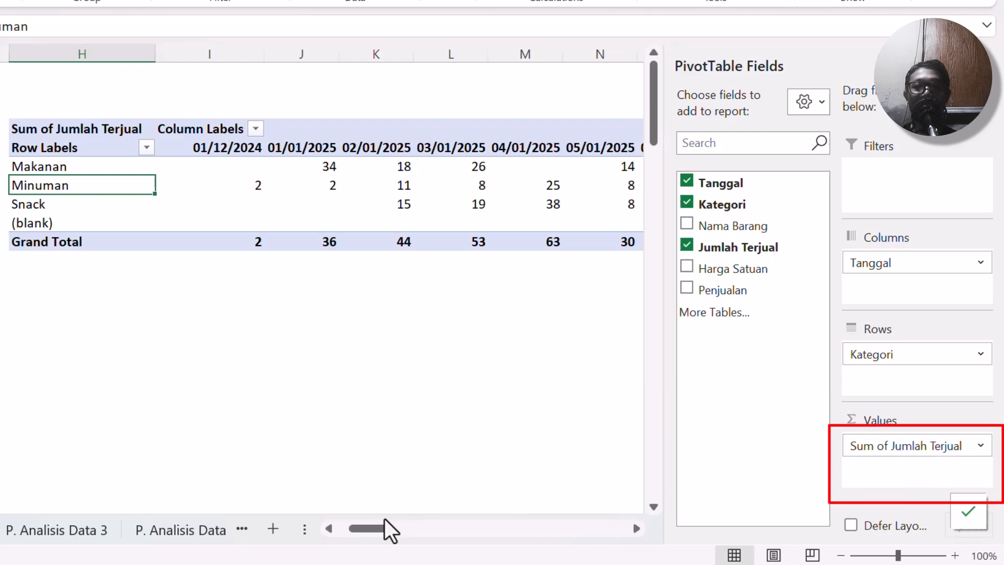
Swap the PivotTable layout so Tanggal forms the rows and Kategori forms the columns, and review the sums.
left_click_drag(374, 528, 384, 502)
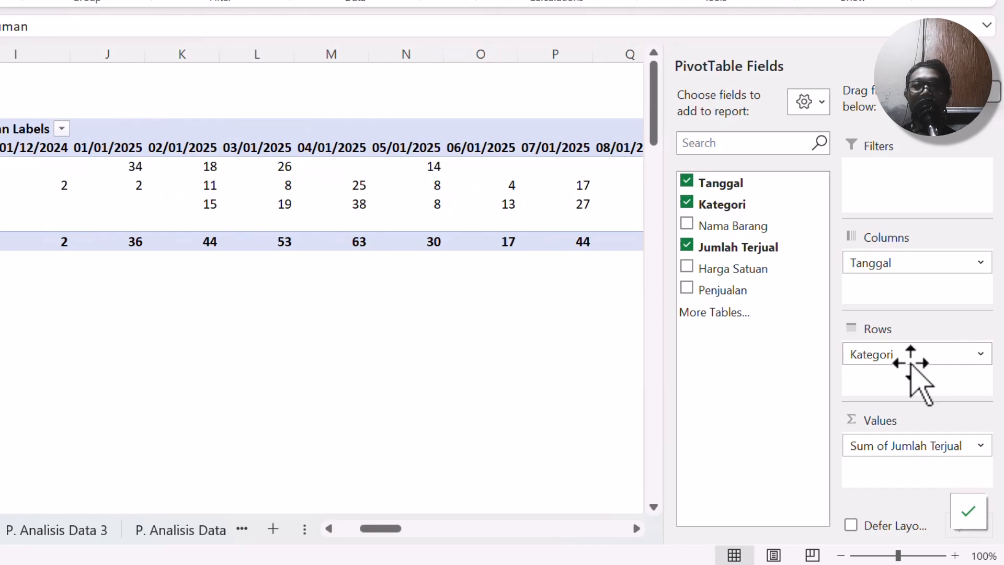
mouse_move(908, 354)
left_mouse_down()
mouse_move(924, 301)
mouse_move(910, 283)
mouse_move(937, 355)
mouse_move(916, 356)
left_mouse_up()
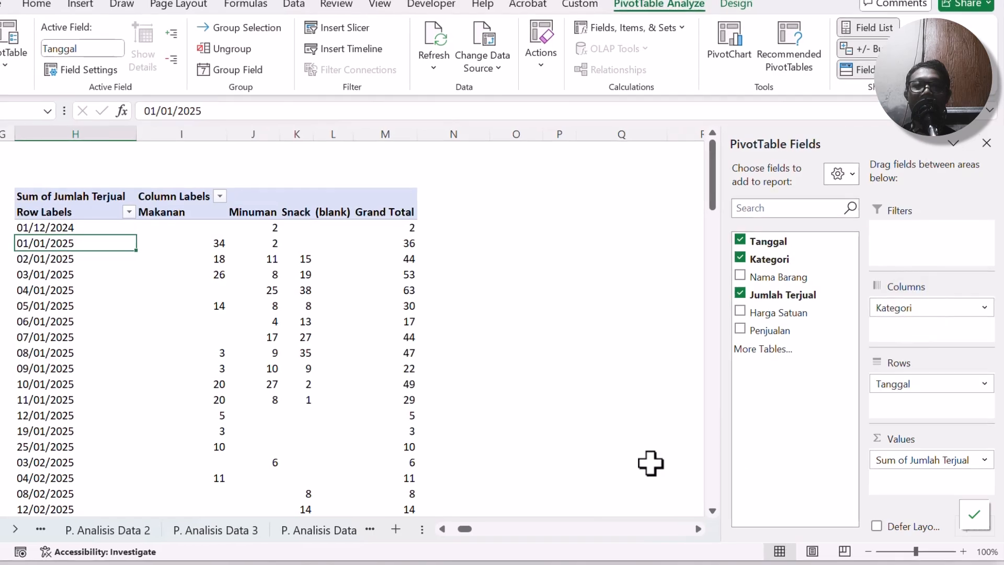
scroll(343, 327, "down", 6)
scroll(344, 327, "up", 6)
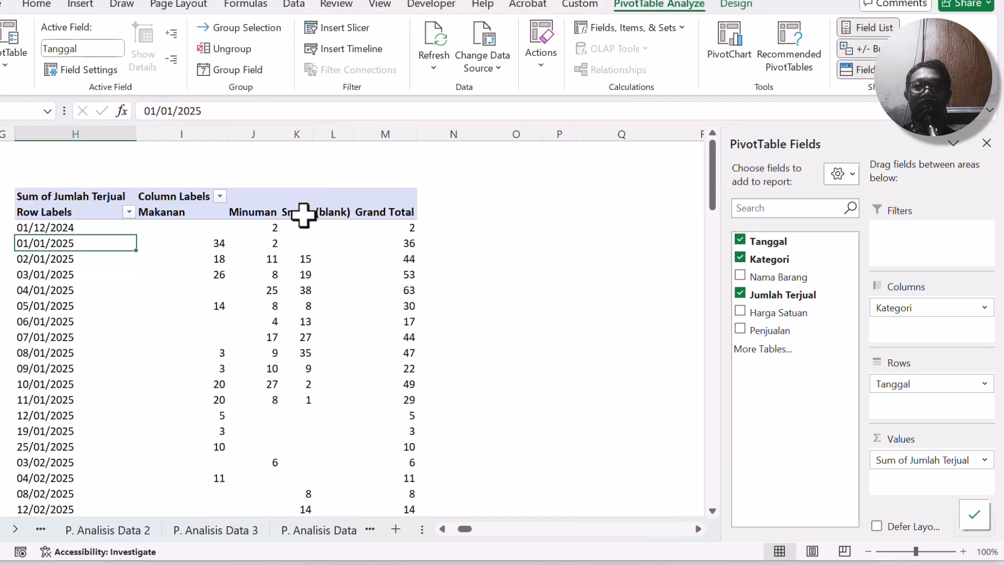
scroll(323, 267, "down", 20)
scroll(329, 277, "up", 5)
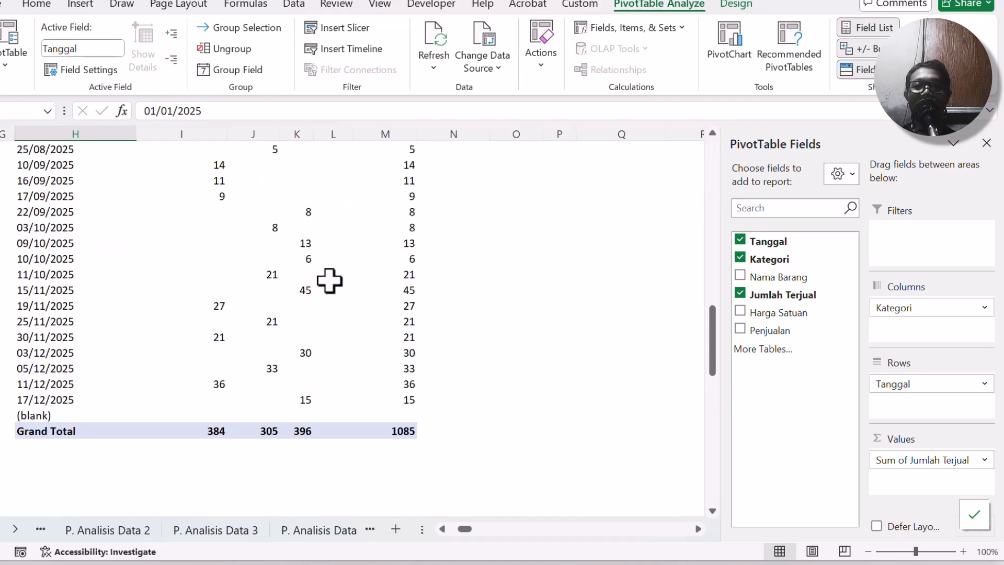
scroll(329, 281, "up", 20)
Select a source-data cell outside the PivotTable, reselect its date labels and show the PivotTable analysis commands.
left_click_drag(474, 533, 455, 533)
left_click(202, 211)
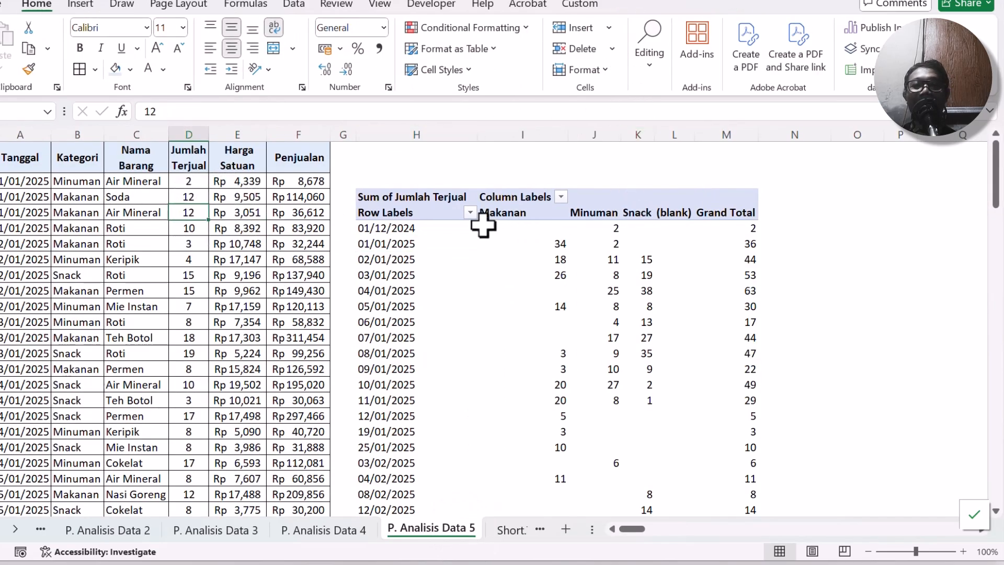
left_click(425, 231)
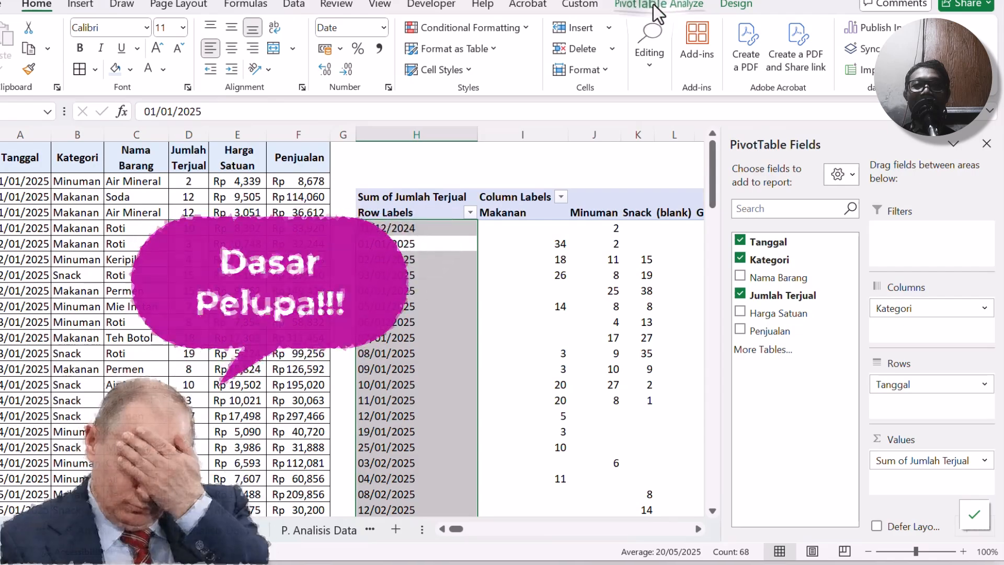
left_click(654, 6)
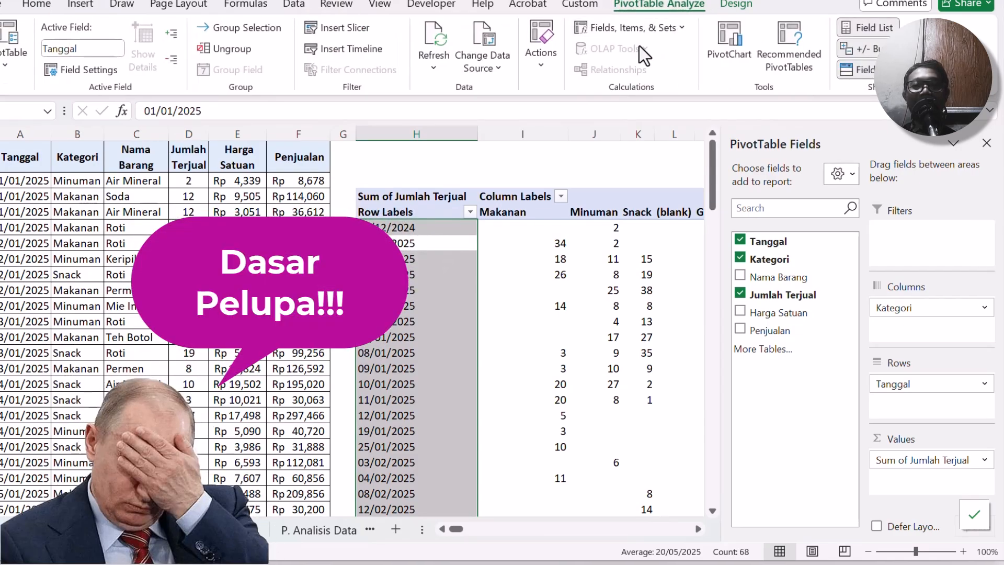
mouse_move(458, 529)
left_mouse_down()
mouse_move(465, 543)
mouse_move(462, 529)
left_mouse_up()
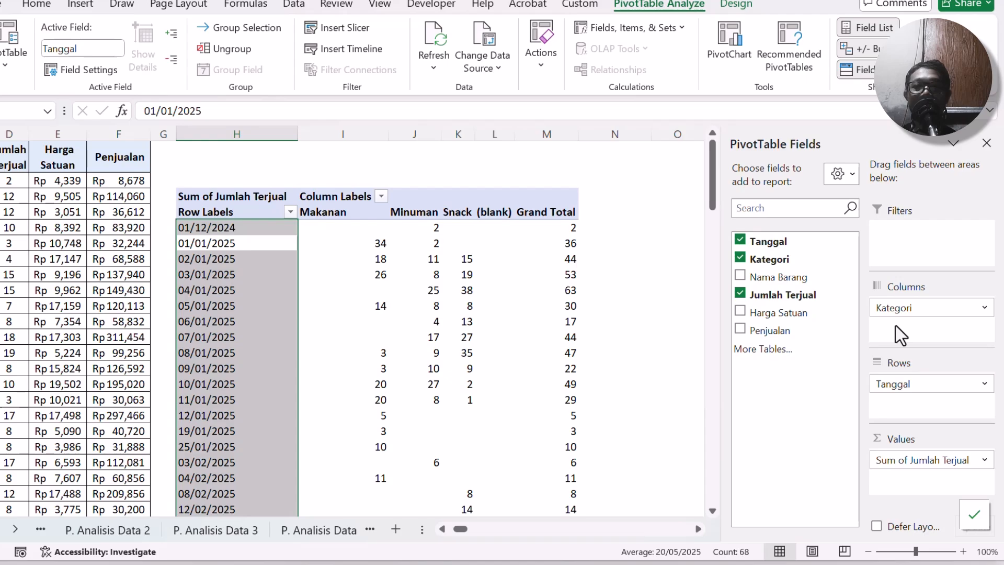
left_click(394, 39)
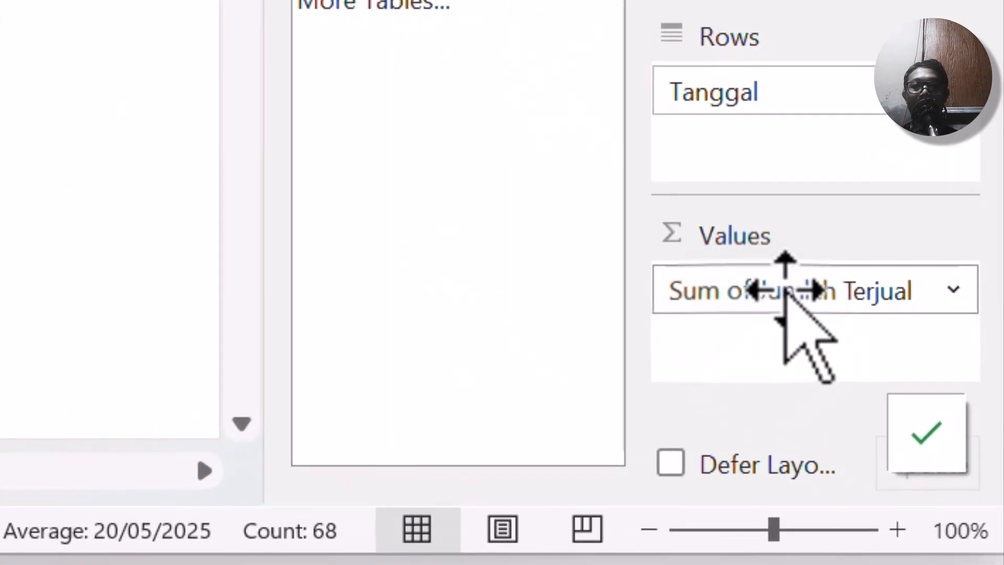
Change the Jumlah Terjual value field to be summarized by Average instead of Sum.
left_click(784, 290)
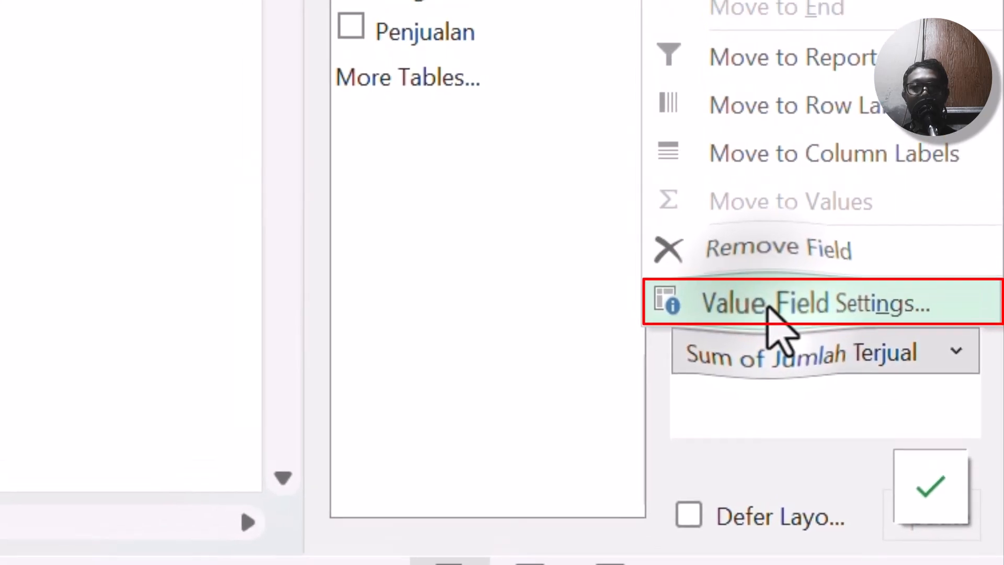
left_click(755, 242)
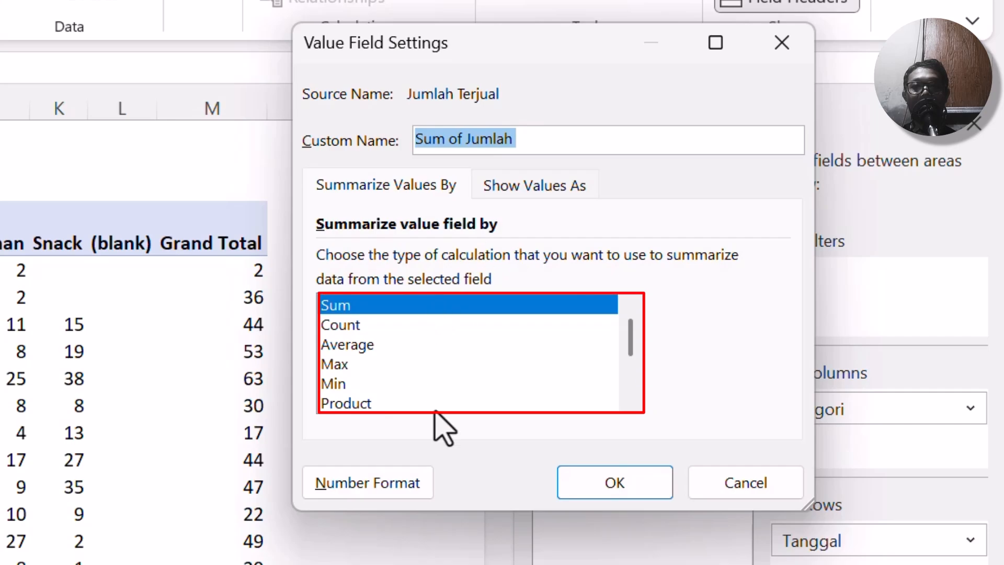
left_click(365, 323)
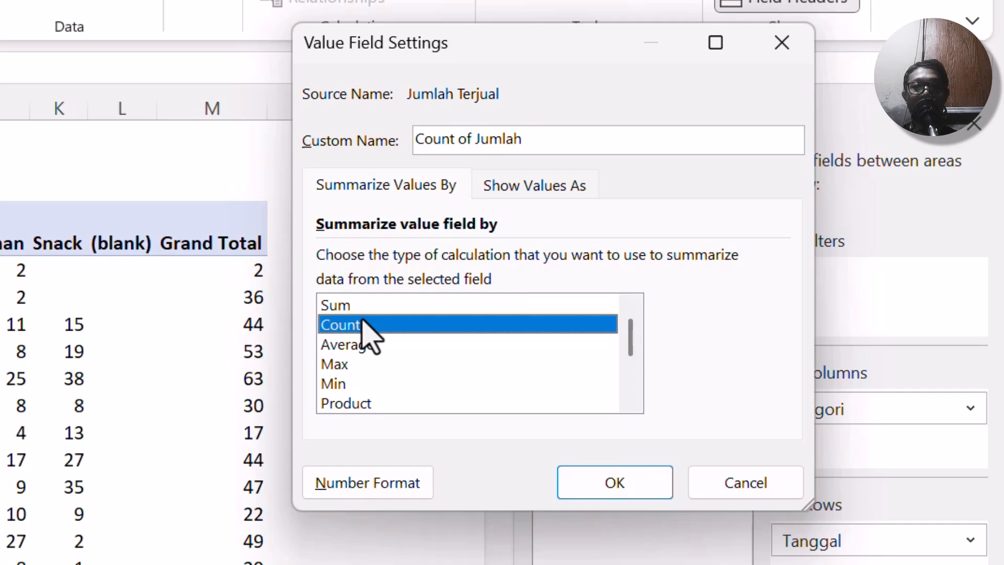
left_click(387, 344)
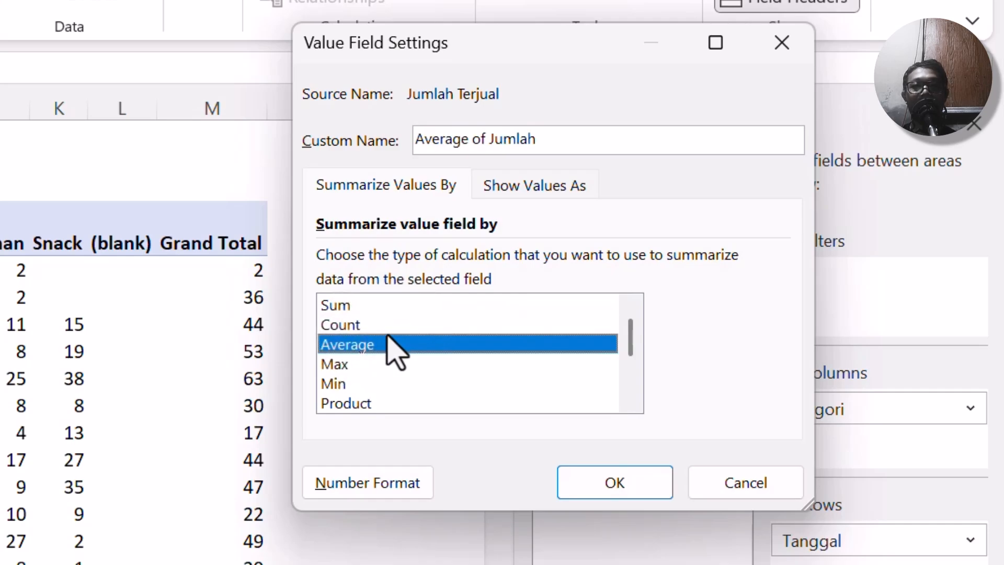
scroll(413, 385, "down", 2)
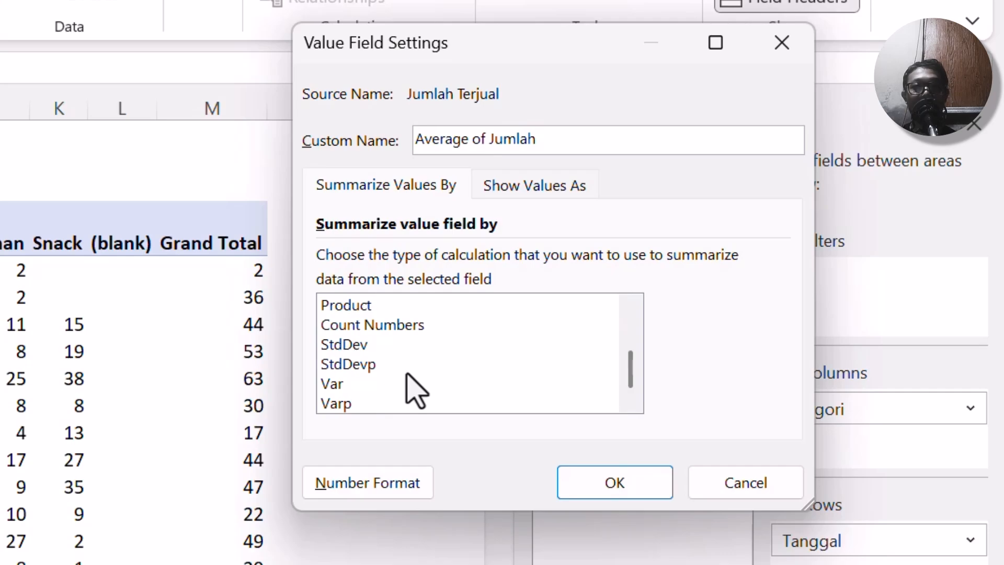
scroll(416, 390, "up", 2)
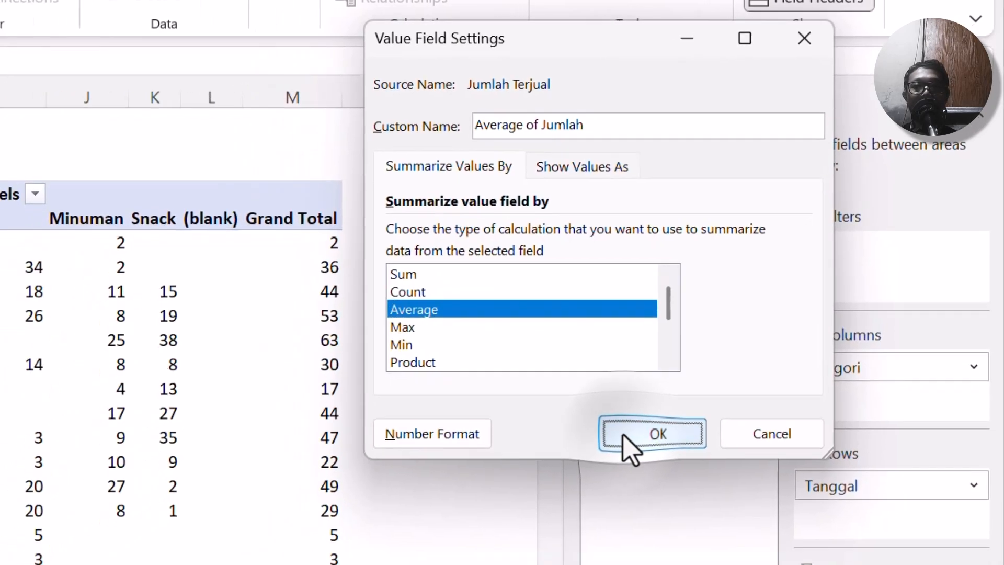
left_click(581, 484)
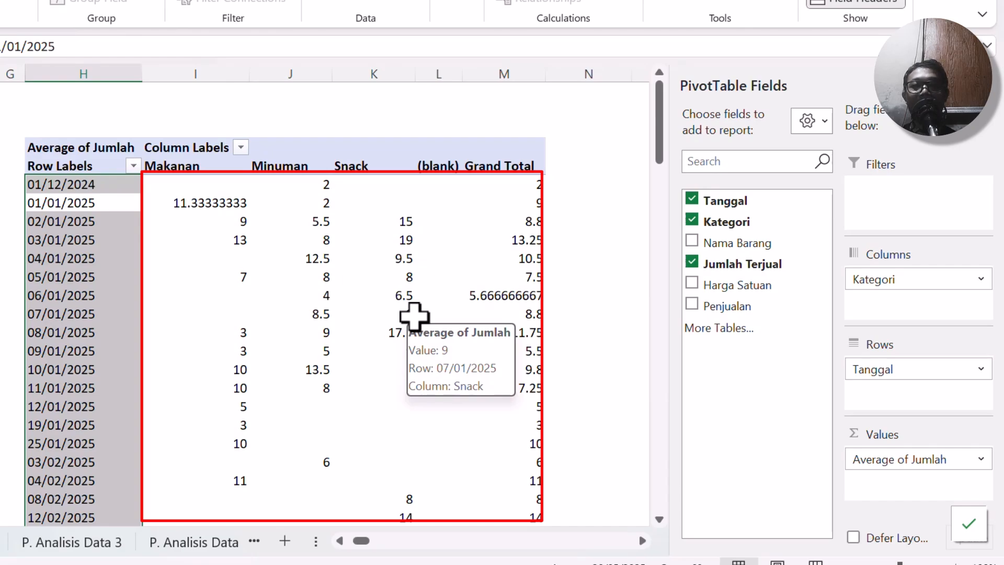
Examine the average quantities across all dates and check the Makanan average for 01/01/2025.
scroll(417, 313, "down", 20)
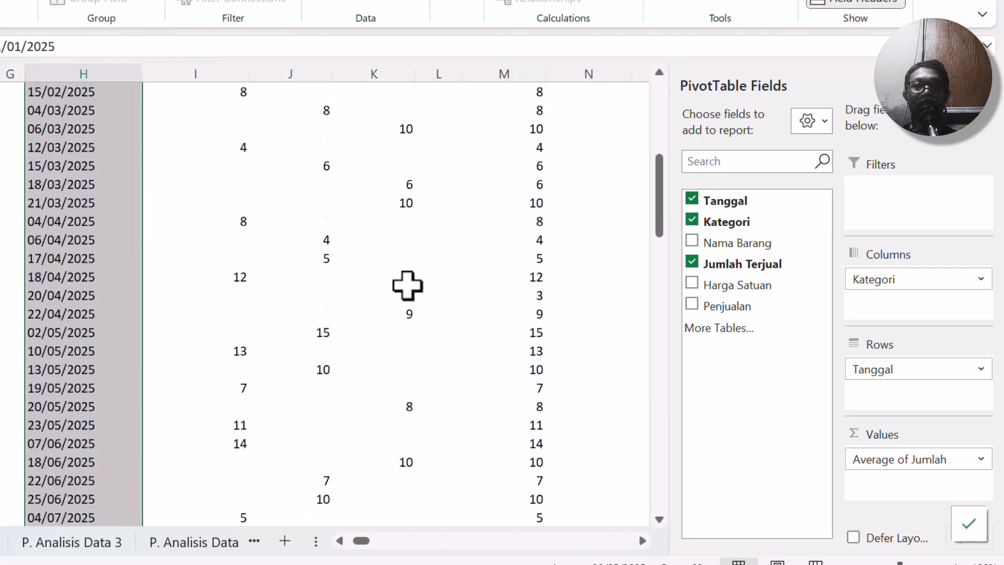
scroll(421, 262, "down", 2)
scroll(426, 256, "up", 20)
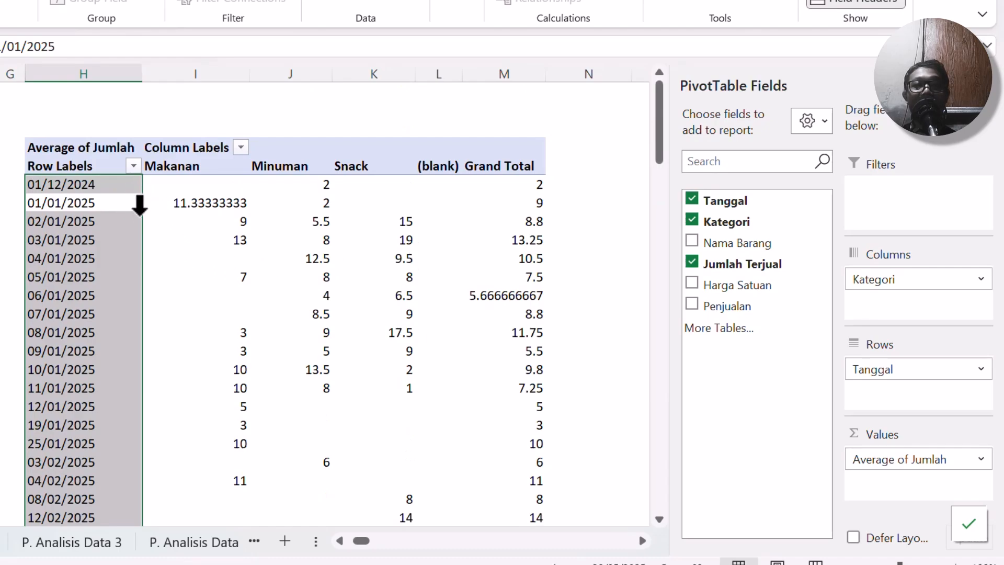
left_click(160, 214)
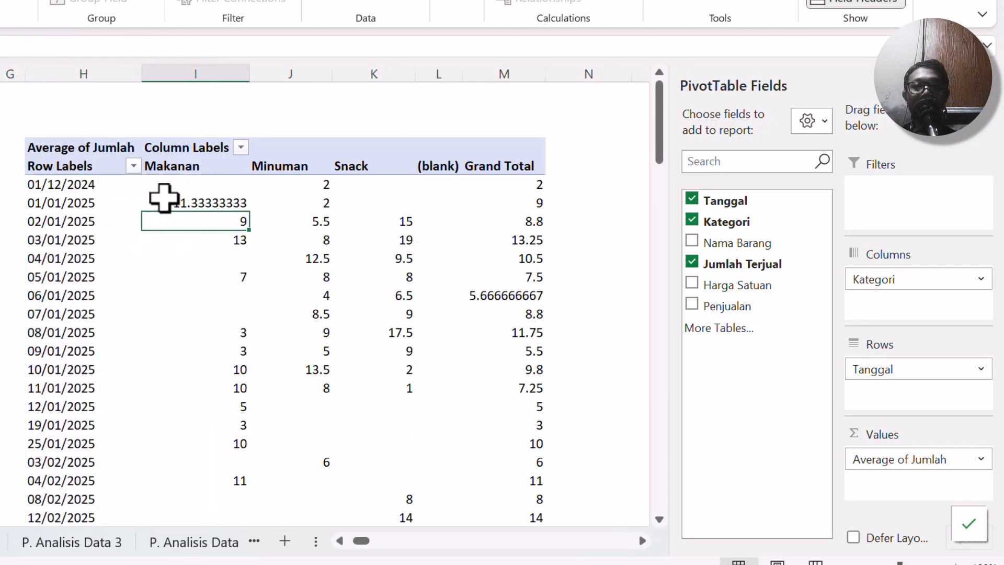
left_click(165, 200)
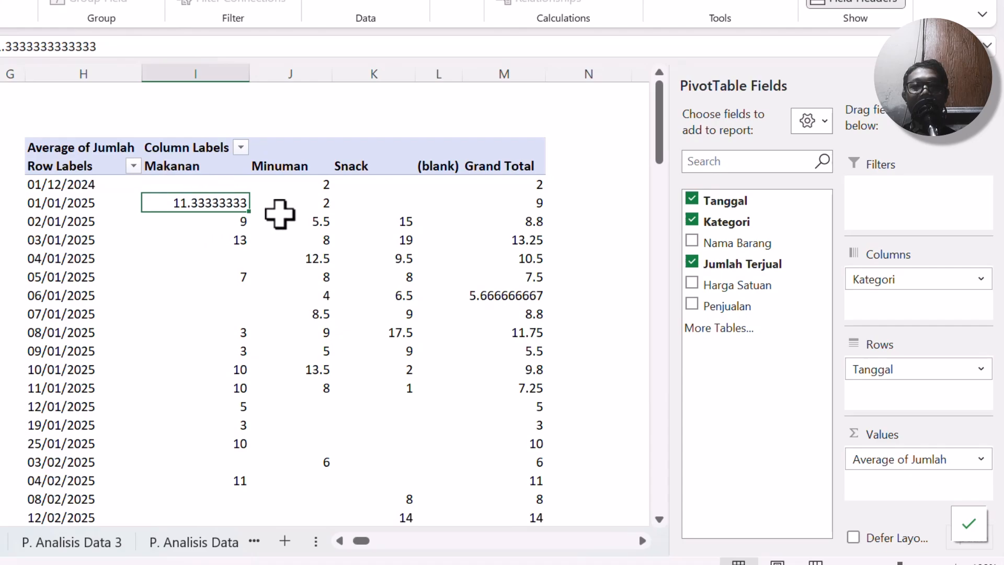
mouse_move(307, 198)
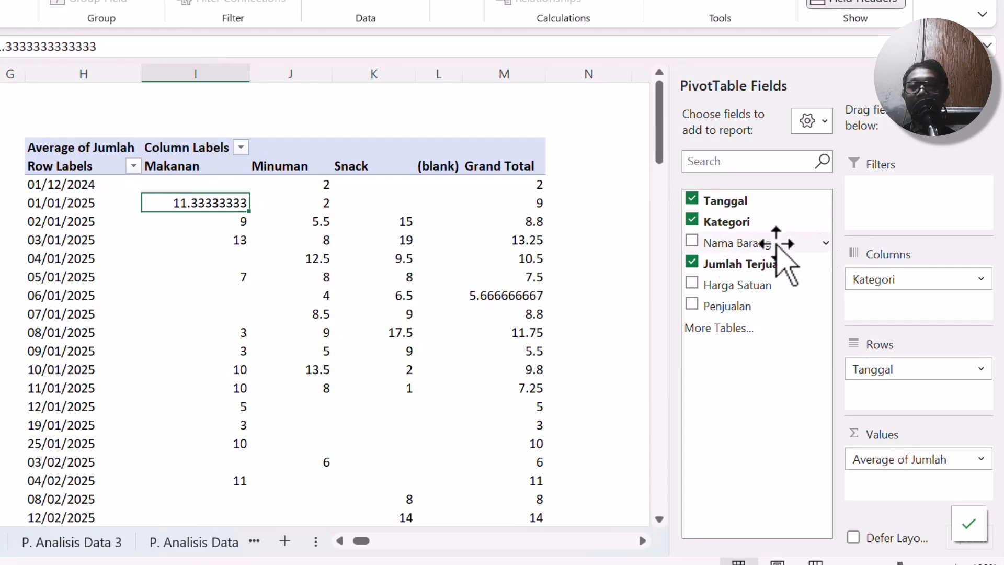
Remove Kategori from the PivotTable's columns and review the averages by date alone.
left_click(913, 279)
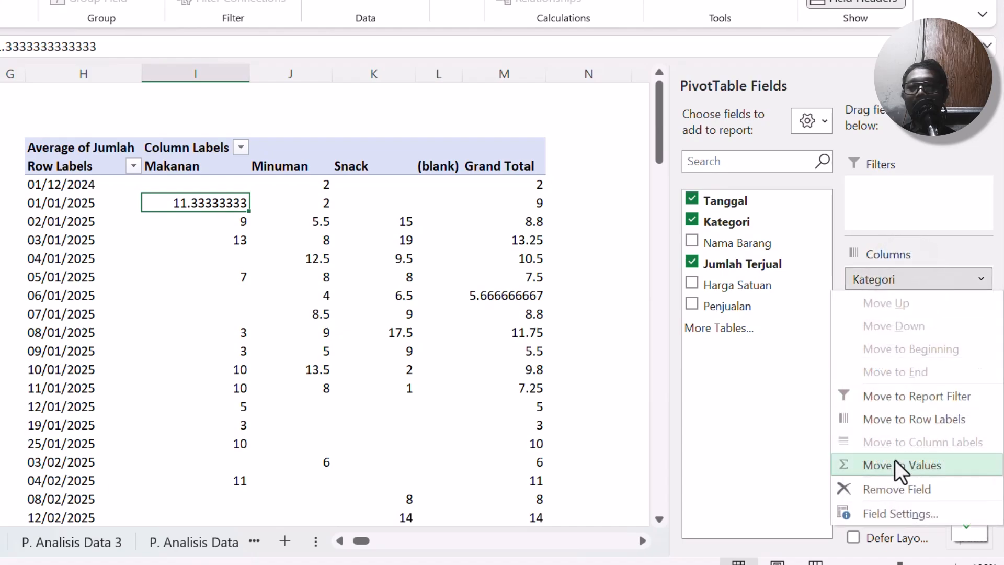
left_click(895, 489)
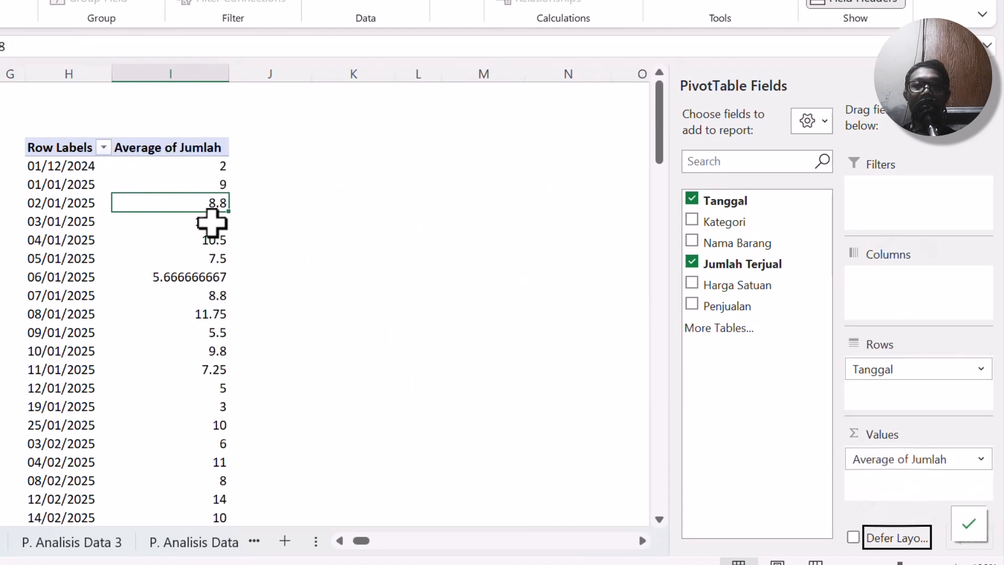
scroll(192, 337, "down", 2)
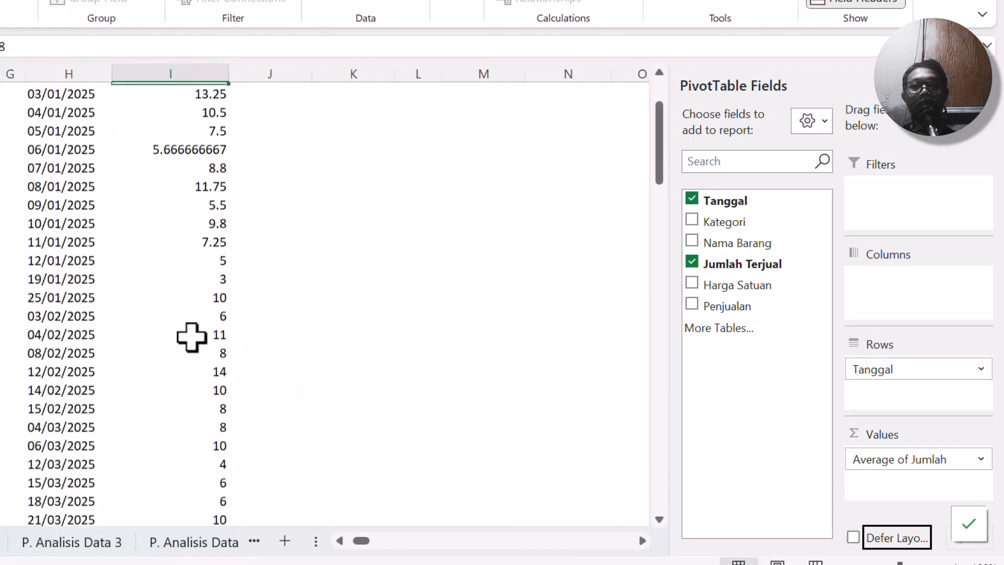
scroll(191, 337, "down", 4)
scroll(194, 334, "up", 2)
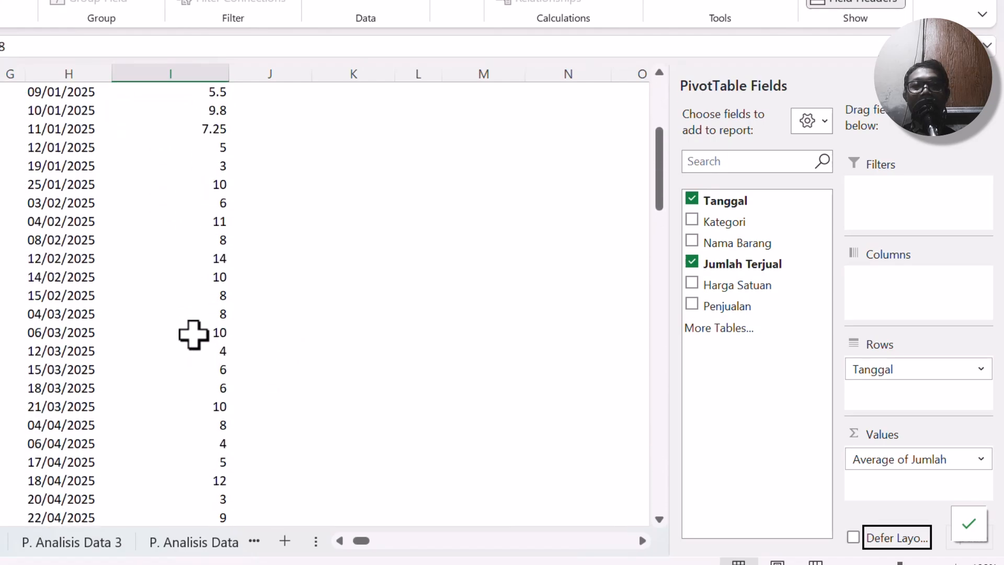
scroll(194, 335, "up", 5)
Make Kategori the only row field by adding it to the rows and removing Tanggal, and inspect the category averages.
left_click_drag(731, 227, 919, 364)
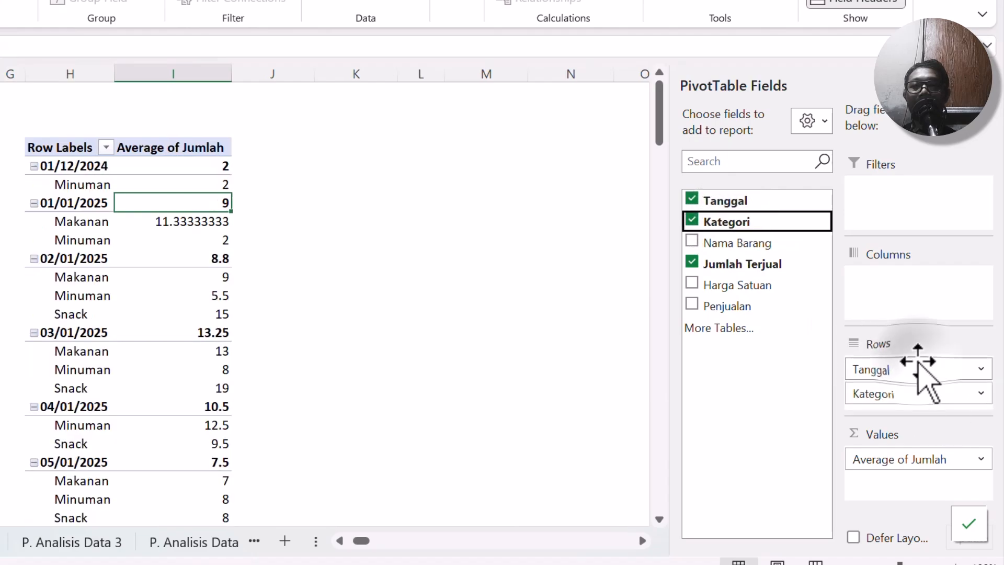
left_click(919, 364)
left_click(919, 327)
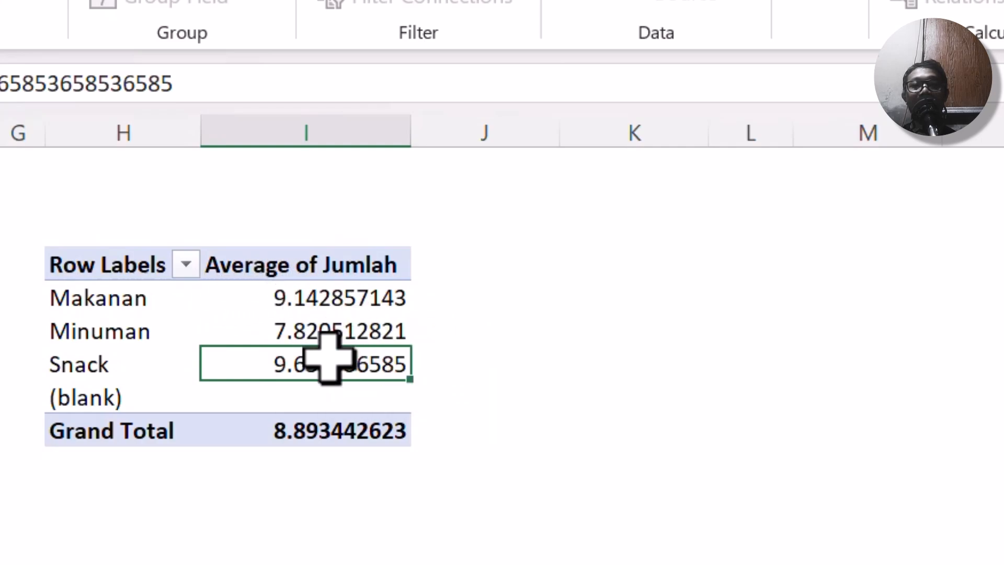
mouse_move(307, 337)
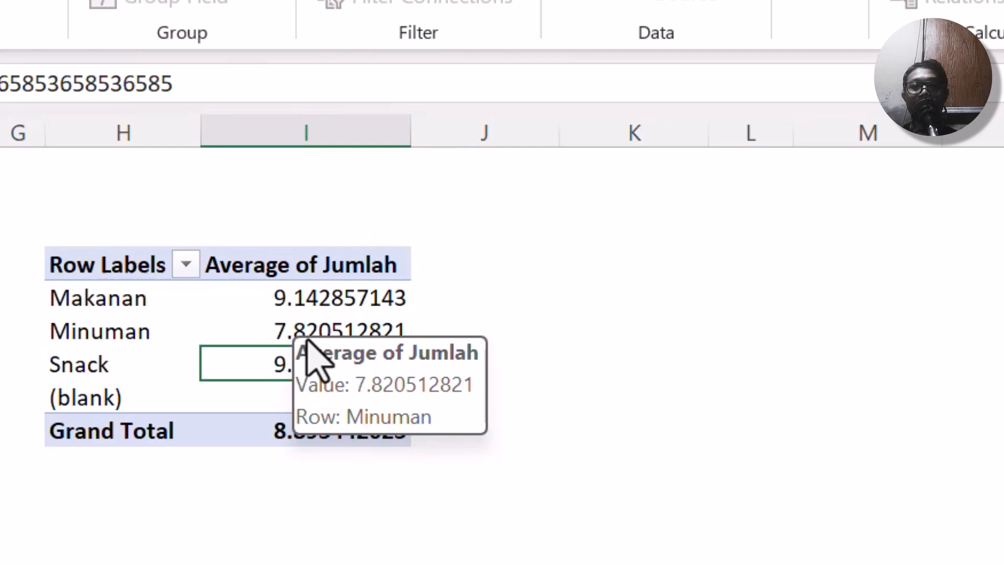
left_click(361, 306)
mouse_move(362, 306)
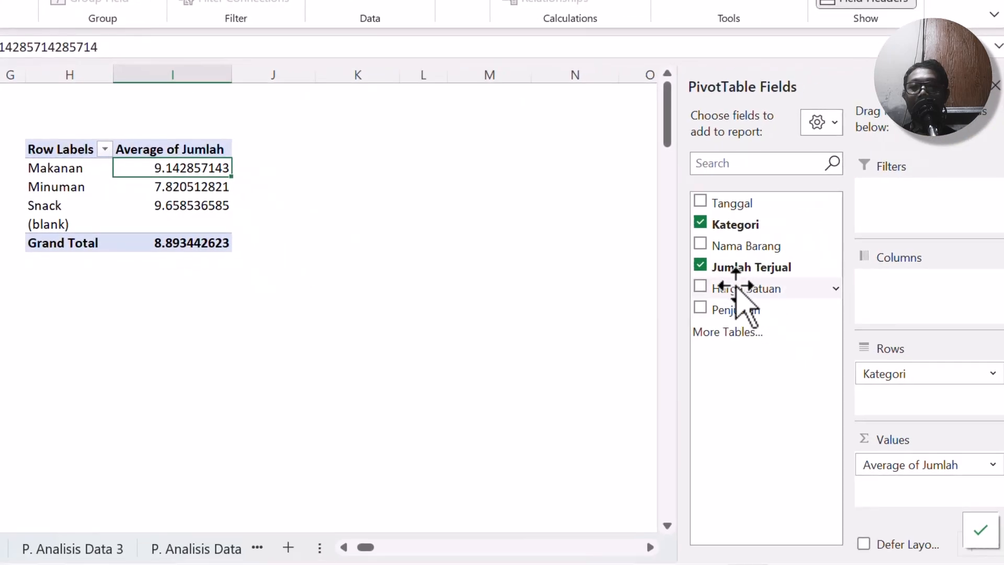
Add Tanggal as ungrouped dates beneath the Kategori rows, and move Kategori from the rows to the columns.
left_click_drag(754, 207, 927, 373)
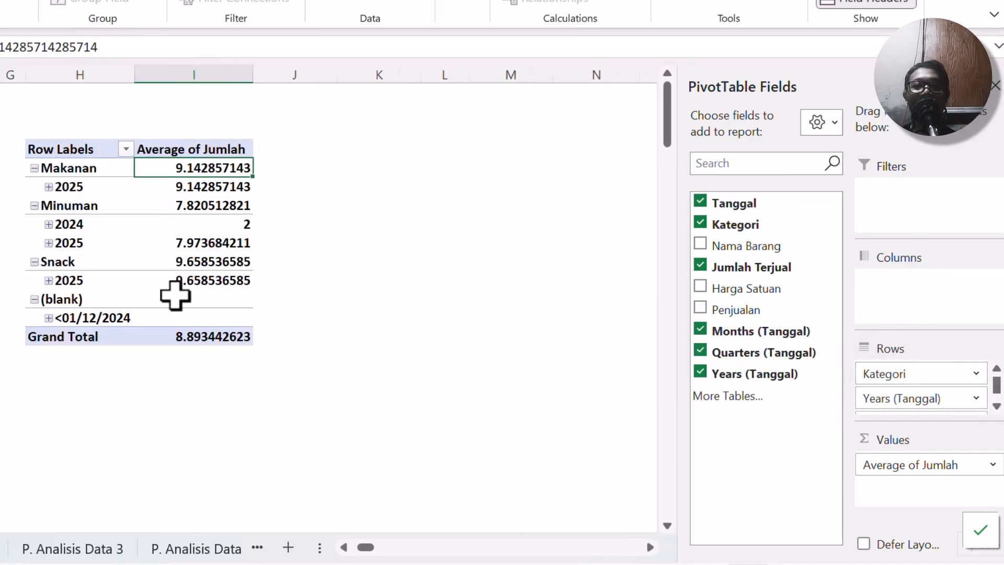
right_click(74, 243)
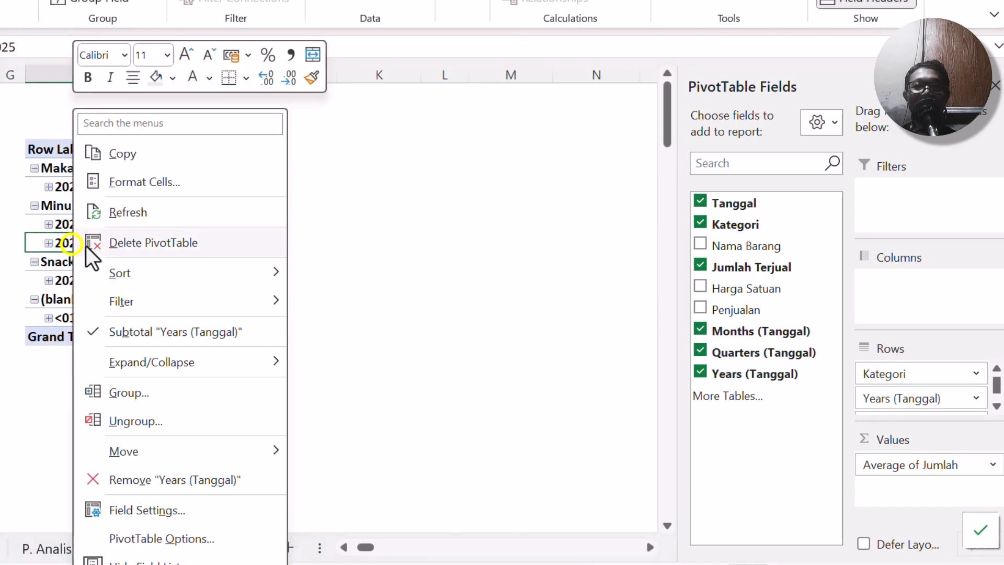
left_click(177, 419)
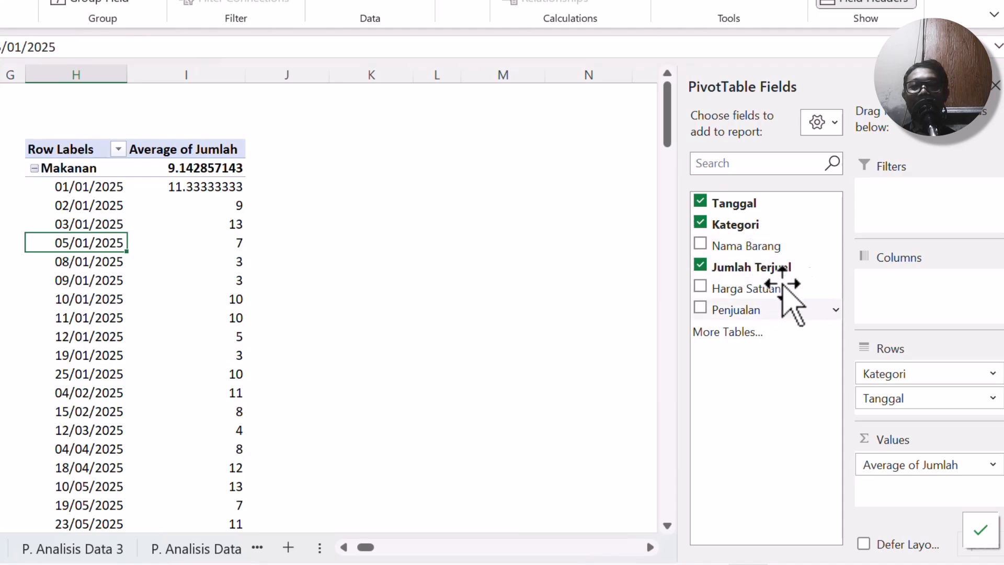
scroll(194, 220, "down", 5)
scroll(198, 218, "down", 13)
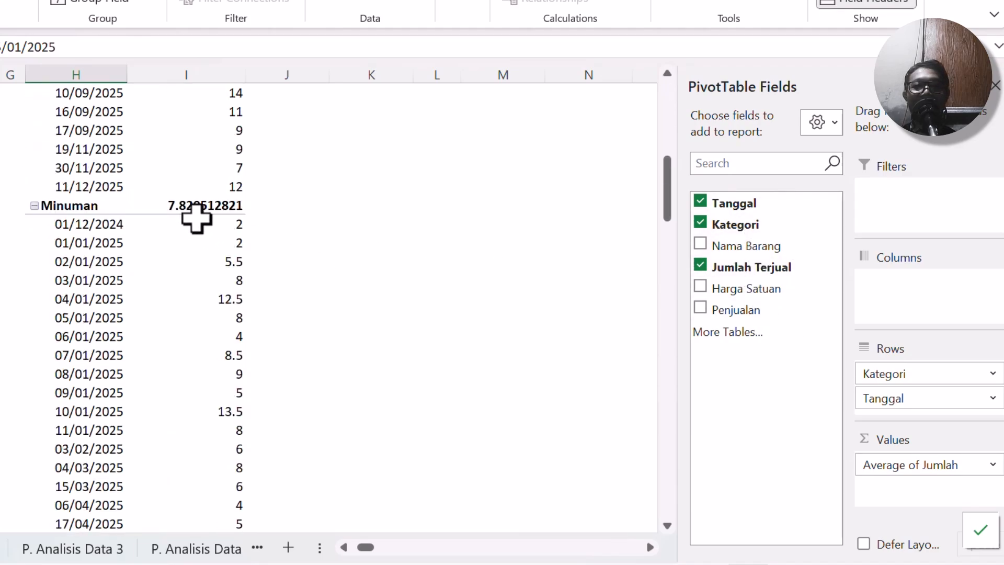
scroll(197, 218, "up", 19)
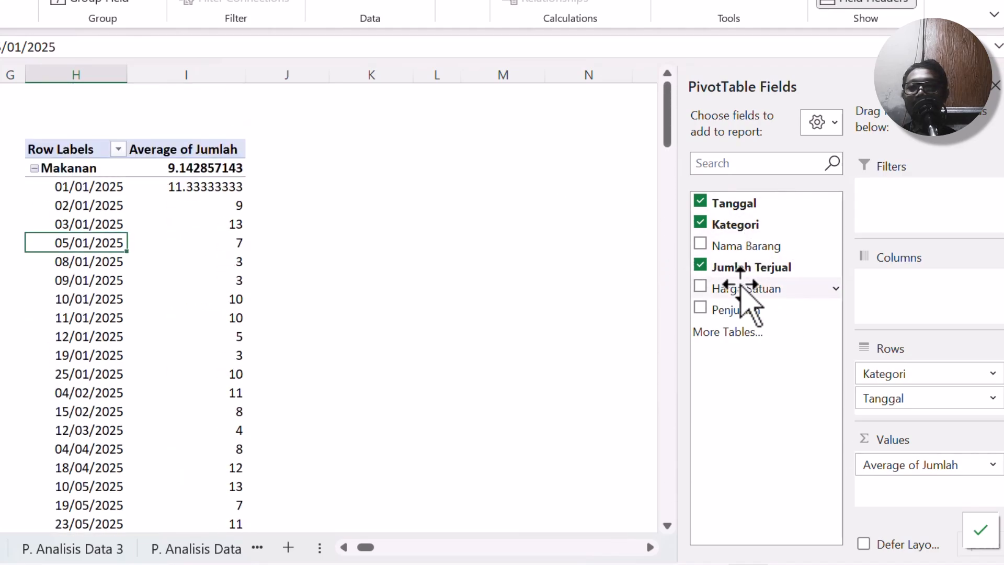
left_click_drag(888, 376, 911, 290)
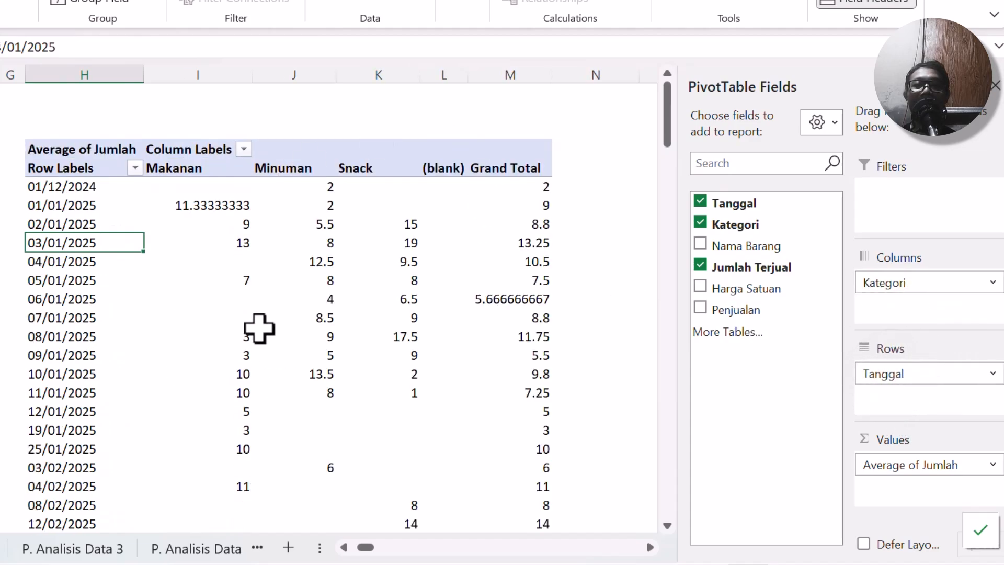
Format the Average of Jumlah values as Number with 0 decimal places through the value field's settings.
mouse_move(205, 203)
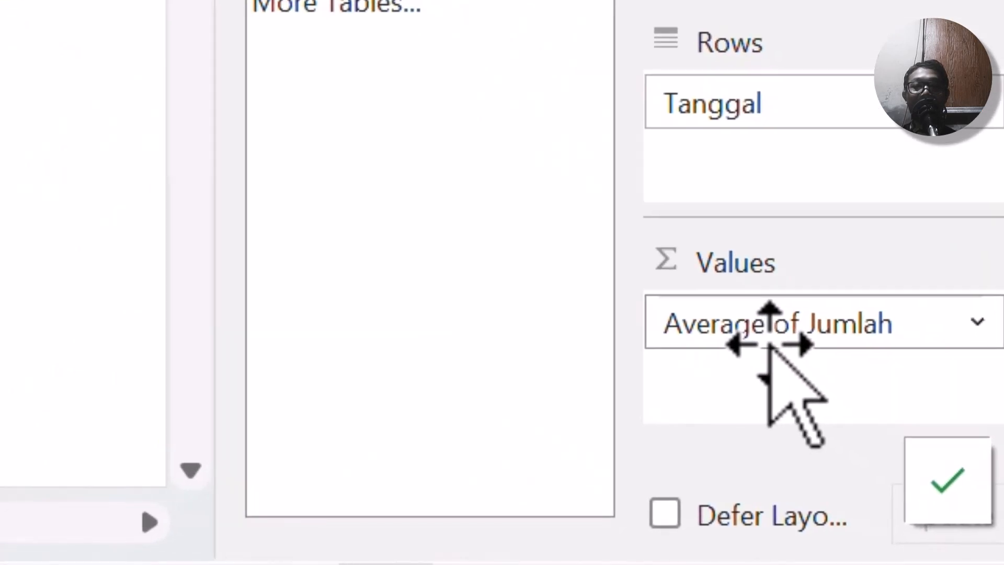
left_click(977, 321)
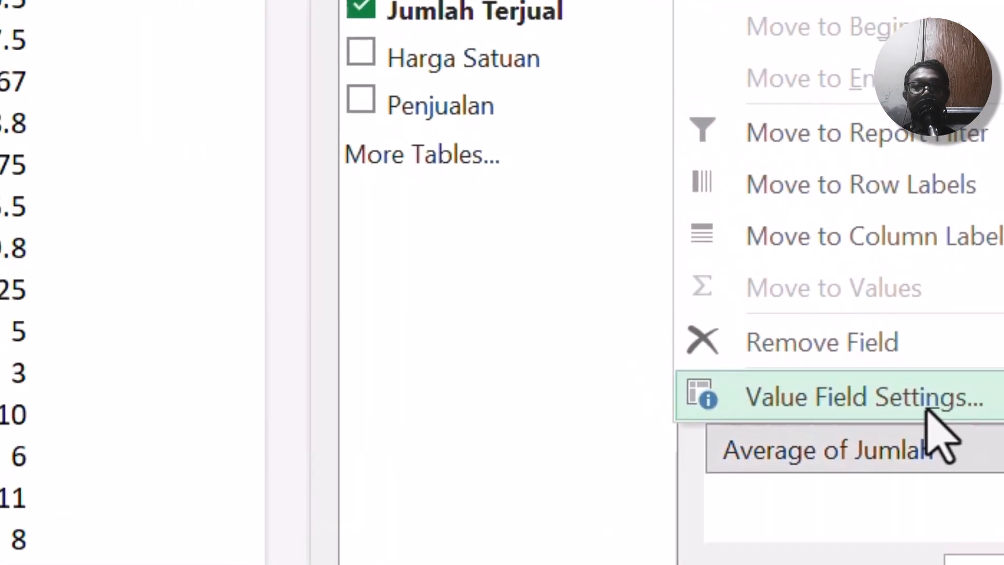
left_click(884, 257)
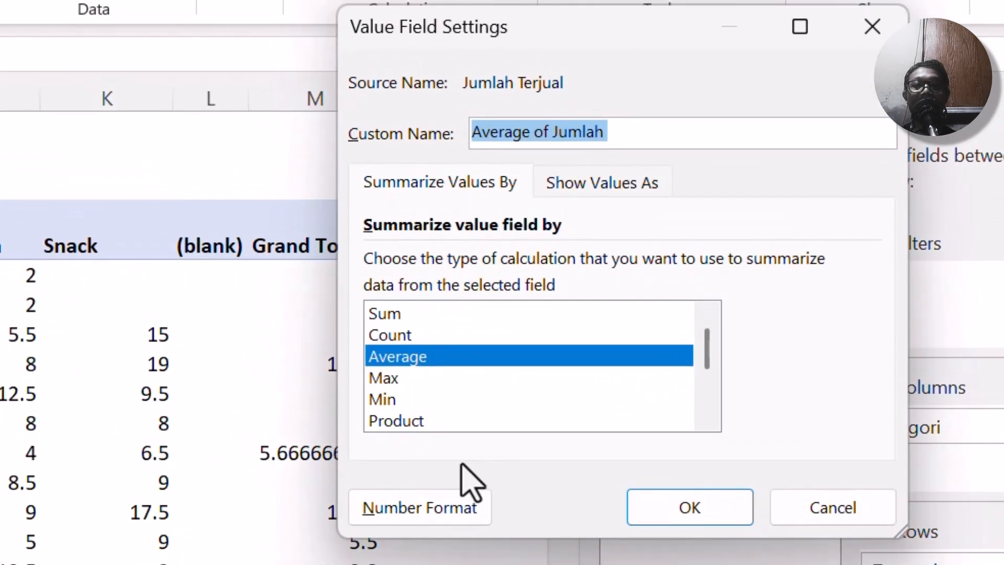
left_click(429, 510)
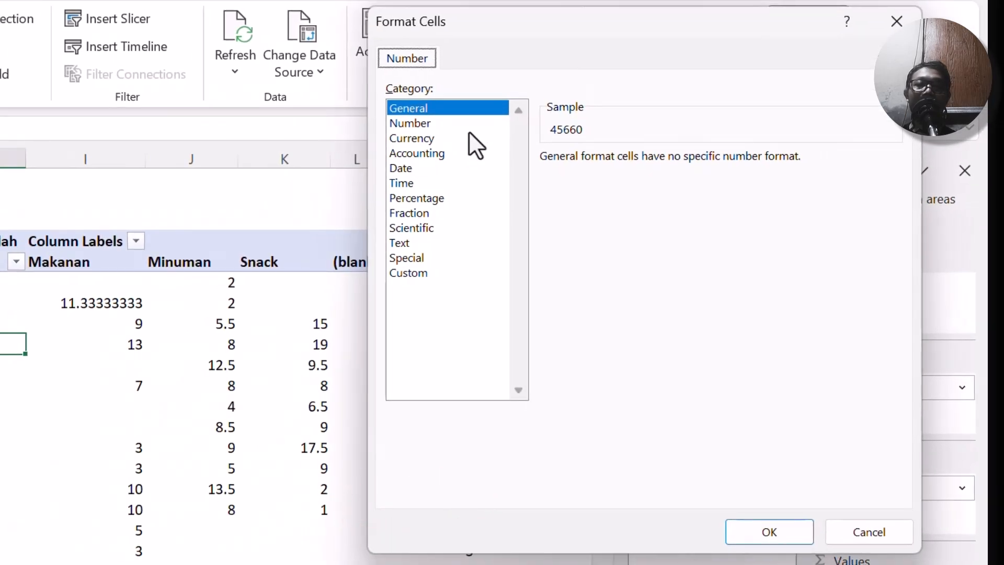
left_click(423, 125)
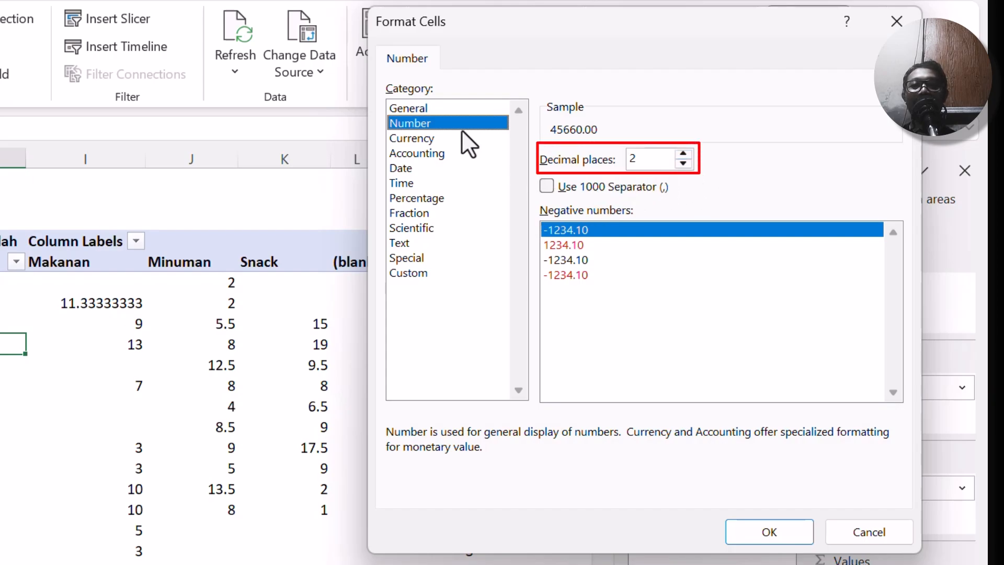
left_click(419, 111)
left_click(416, 124)
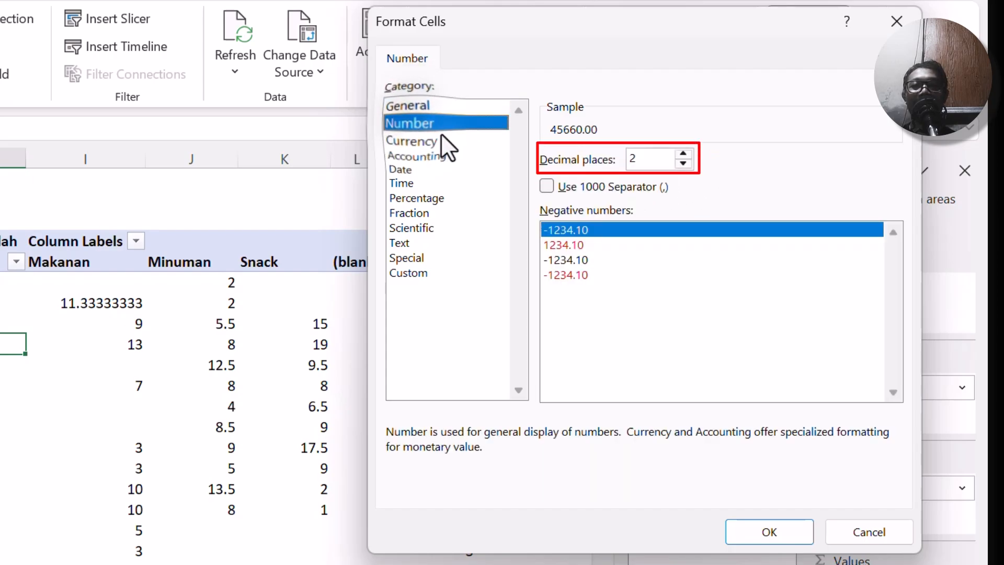
double_click(646, 156)
type("0")
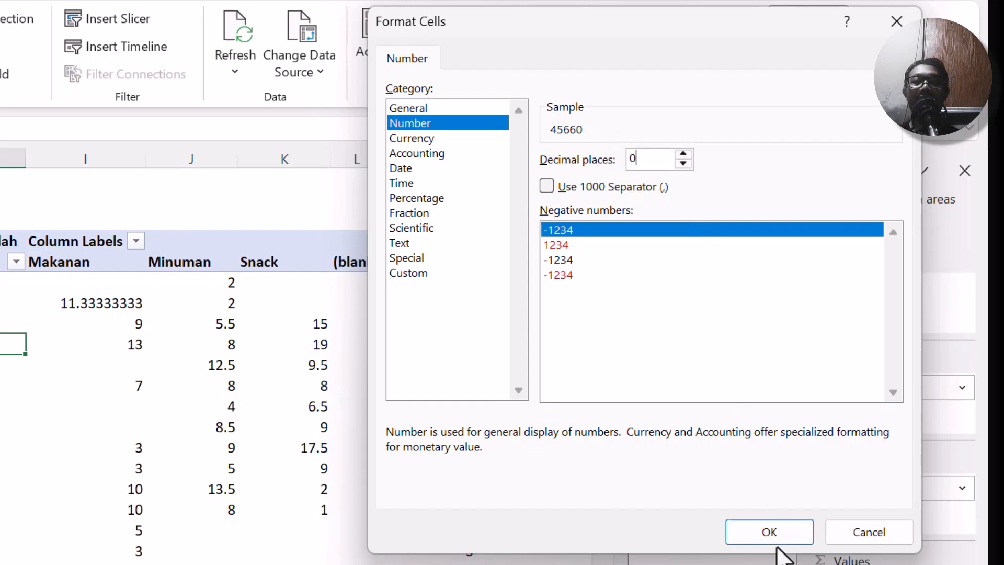
left_click(764, 531)
left_click(683, 449)
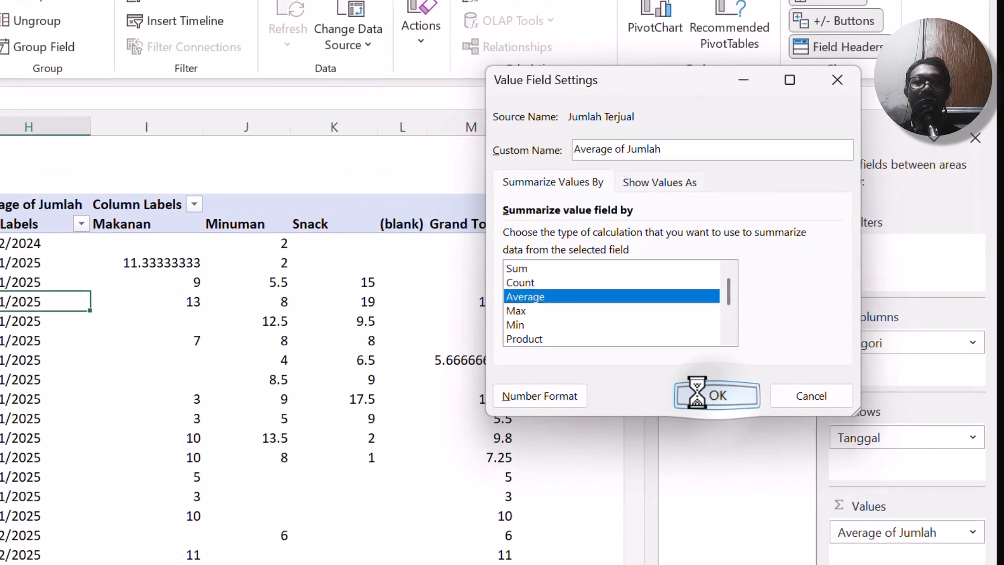
Centre-align the contents of columns H to M across the PivotTable.
left_click_drag(38, 125, 473, 92)
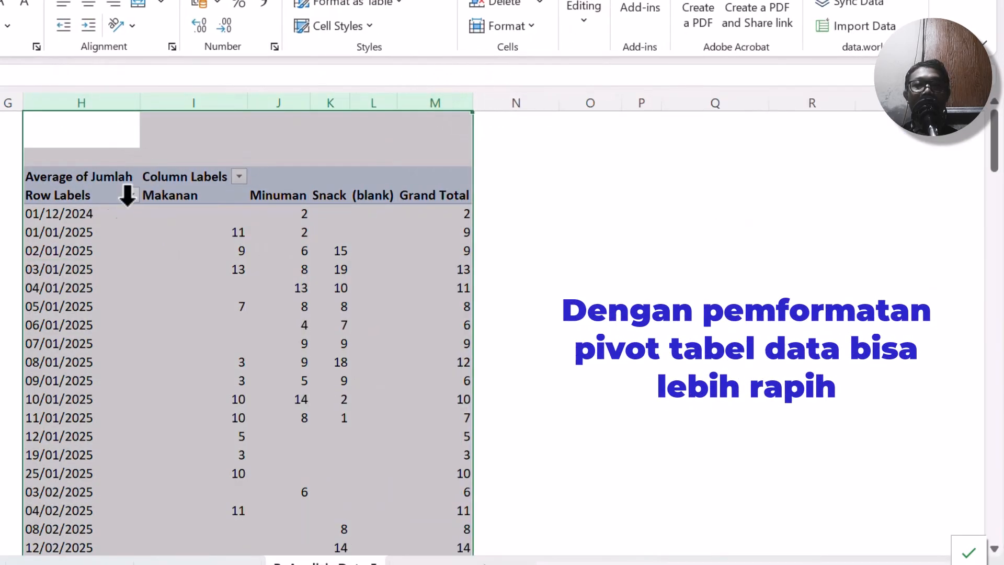
left_click(1, 251)
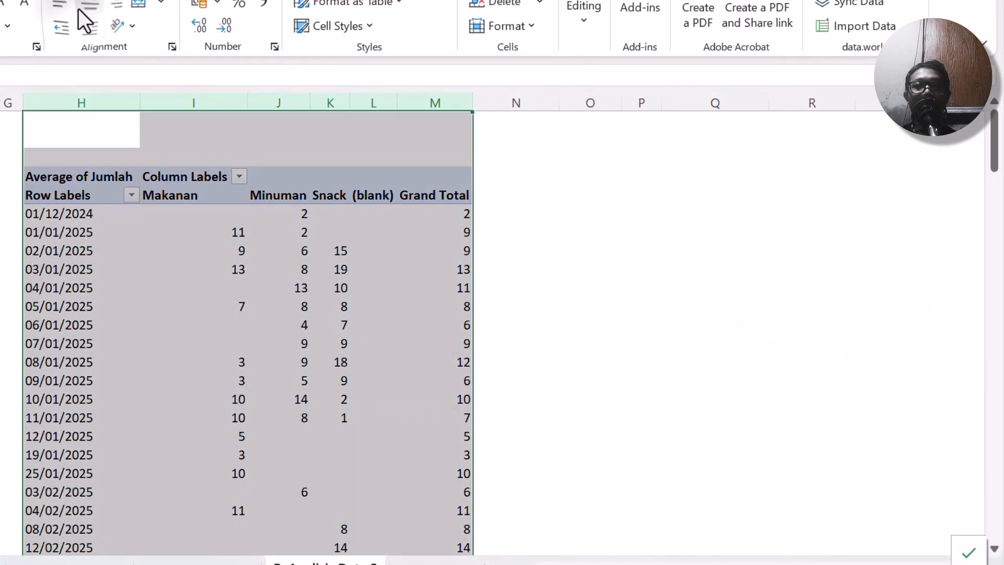
left_click(88, 4)
left_click(230, 269)
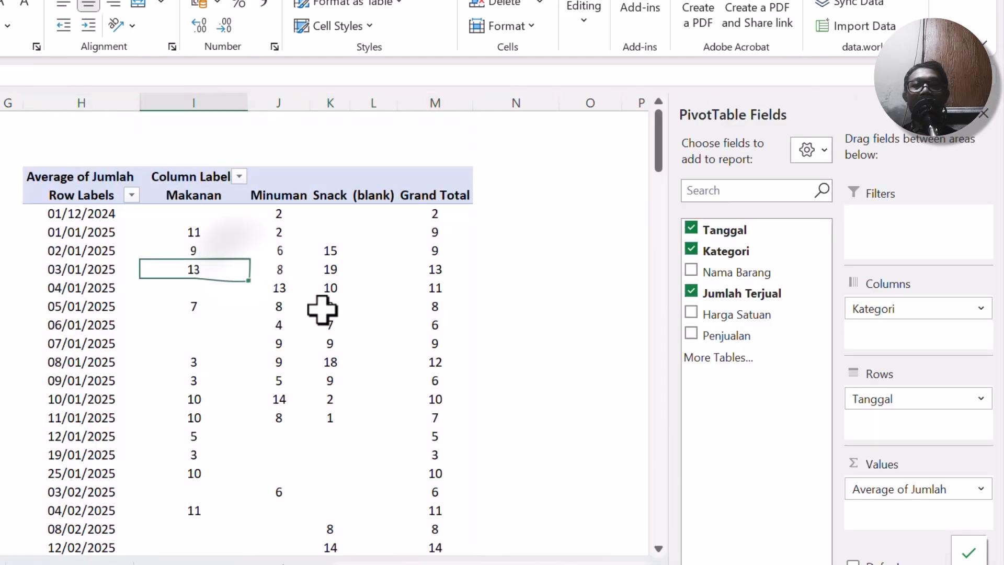
Review the rounded averages down to the end of the table and inspect the Grand Total for 01/12/2024.
scroll(334, 306, "down", 10)
scroll(334, 306, "down", 8)
scroll(334, 306, "up", 20)
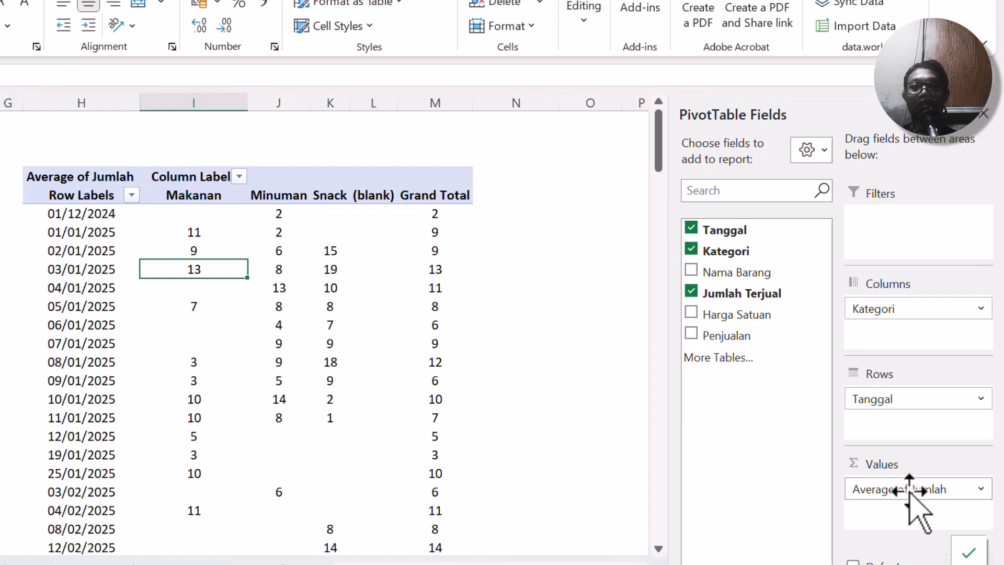
left_click(1, 251)
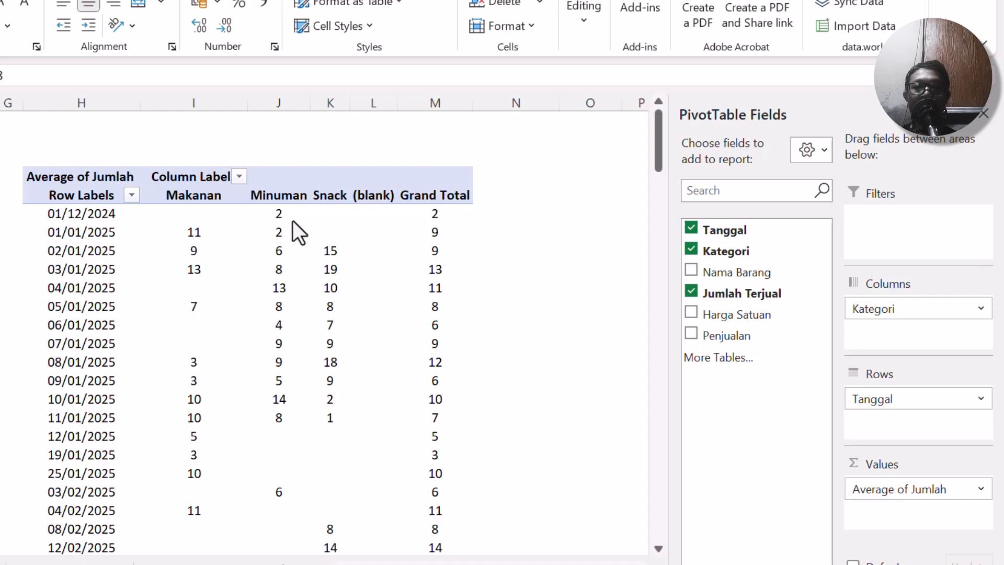
left_click(281, 228)
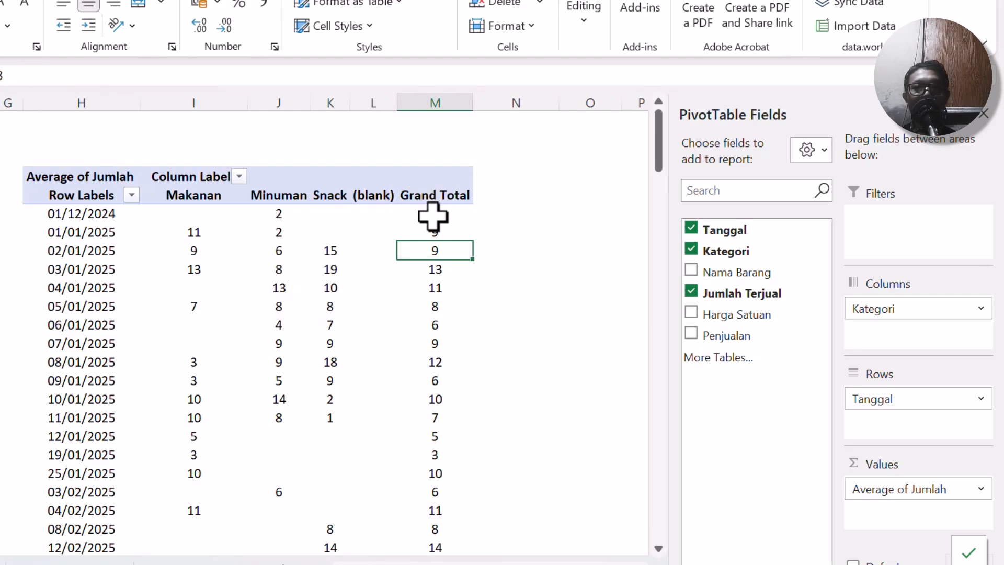
mouse_move(433, 216)
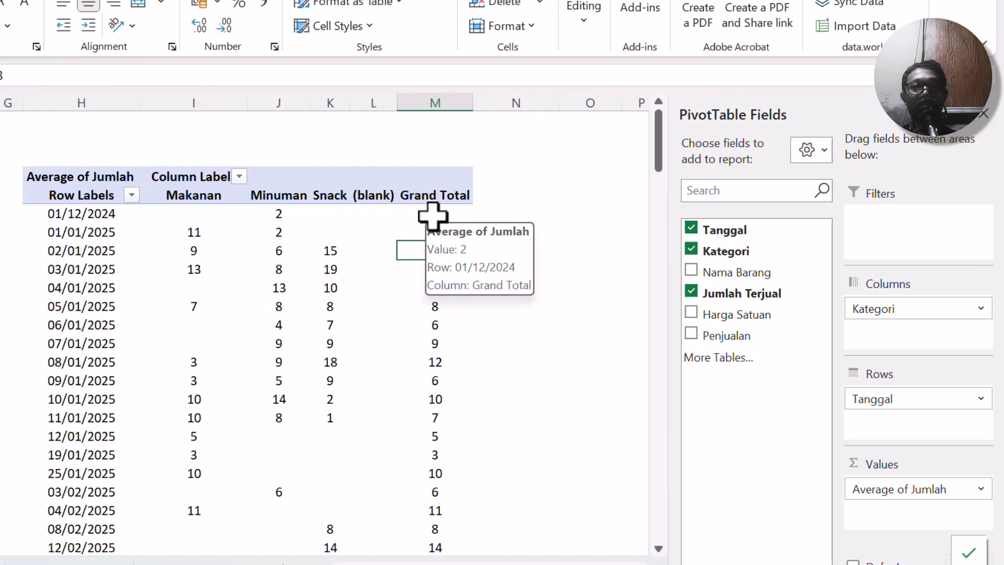
left_click(423, 215)
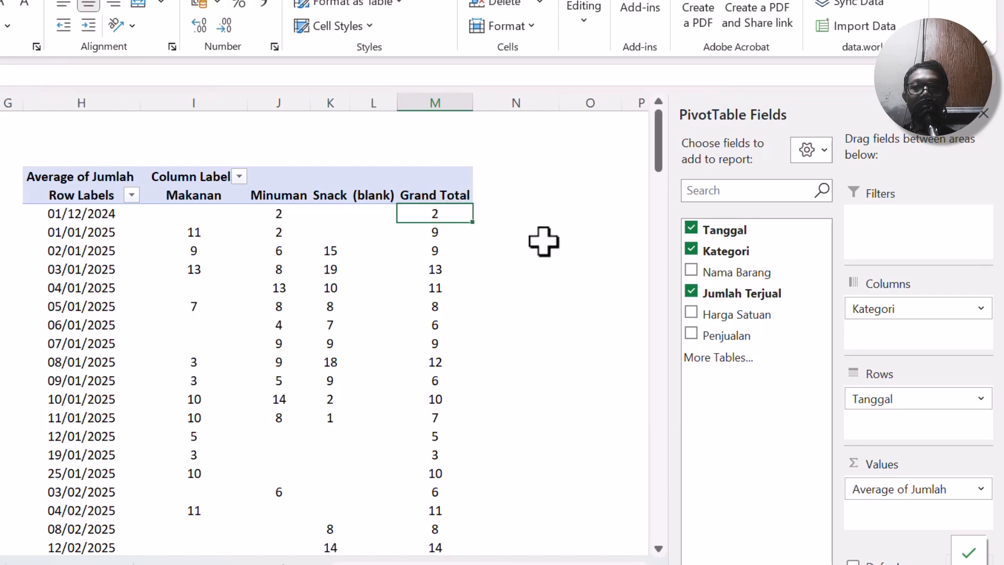
Show the Average of Jumlah values as % of Grand Total and review the percentages by date.
left_click(883, 490)
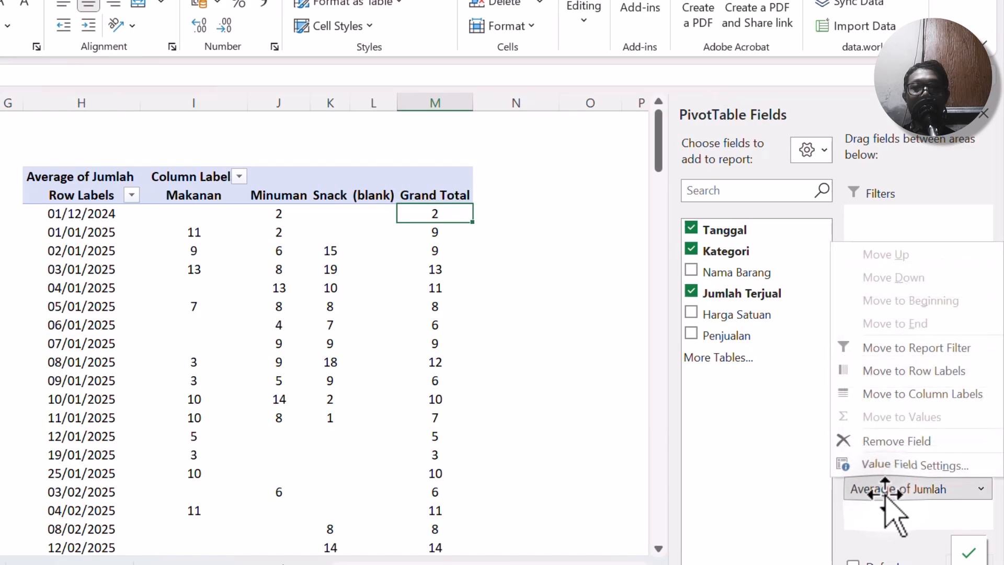
left_click(881, 470)
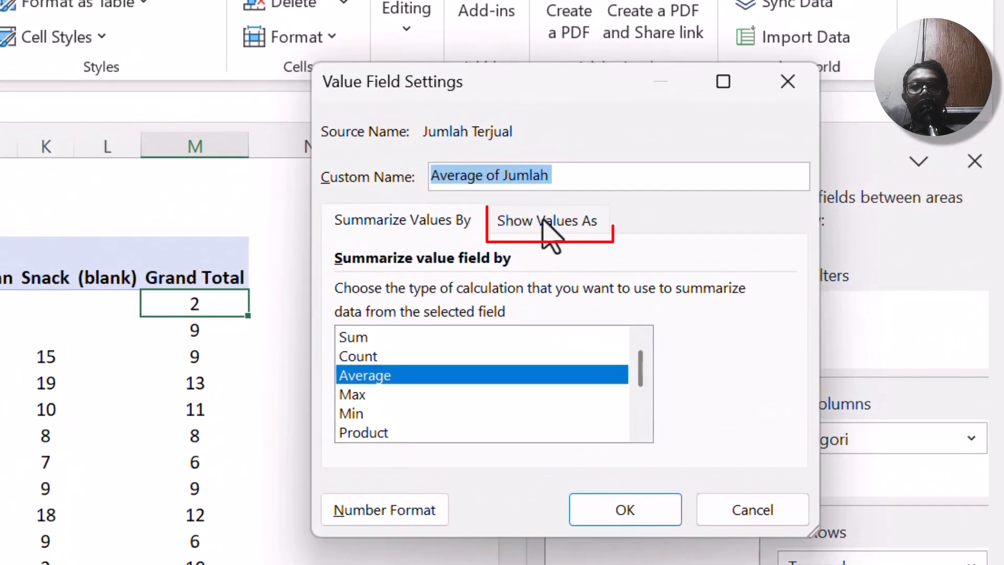
left_click(544, 223)
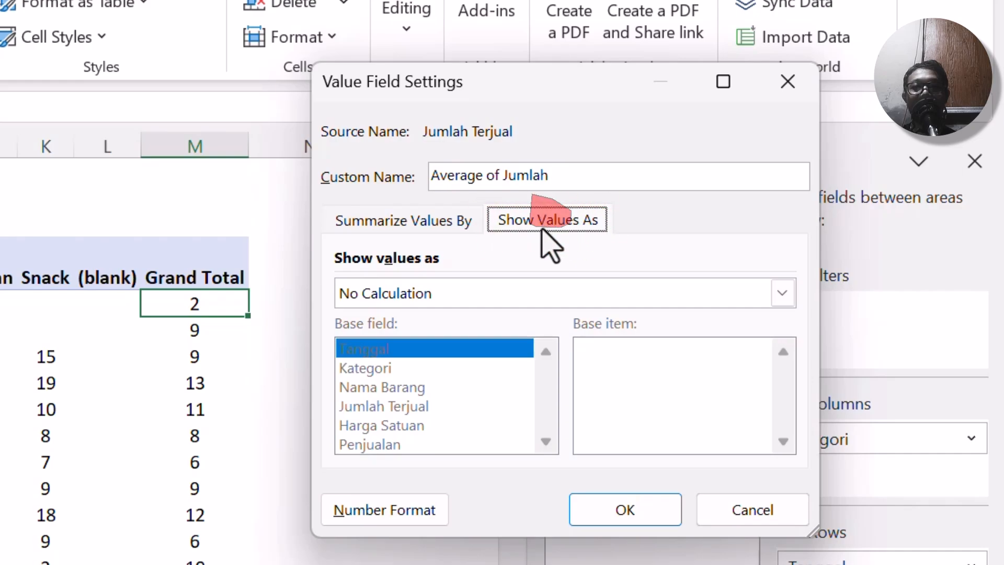
left_click(487, 296)
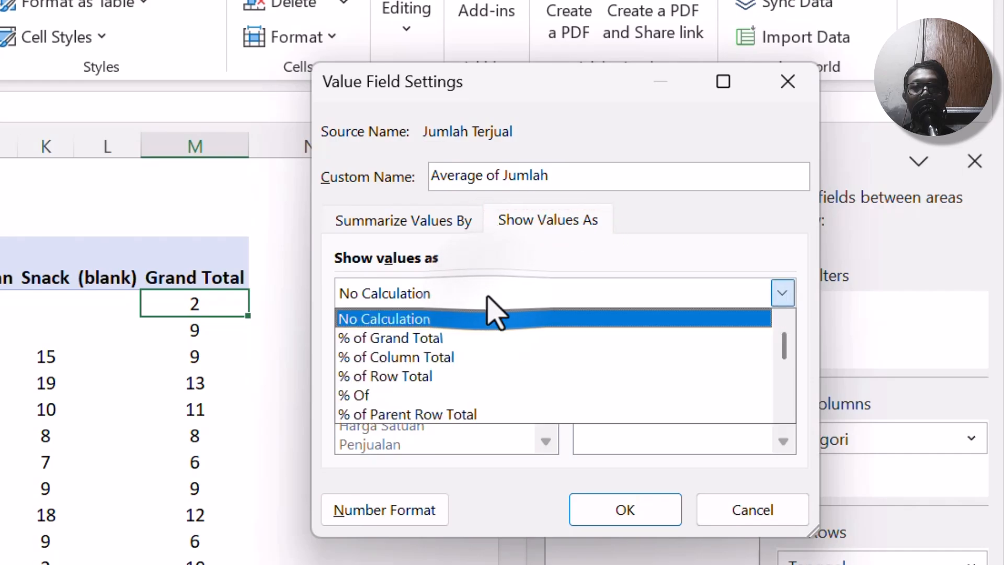
left_click(387, 339)
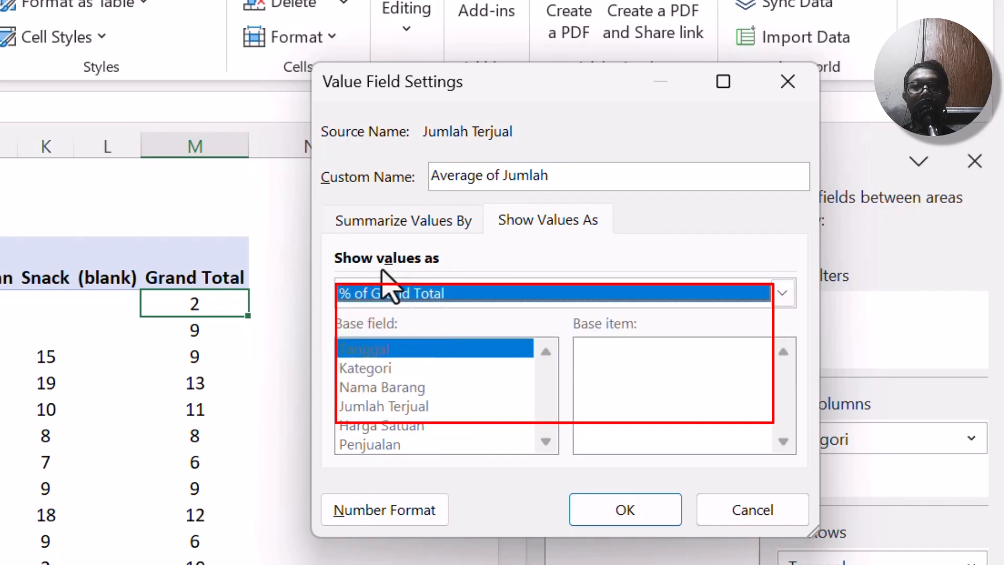
left_click(594, 509)
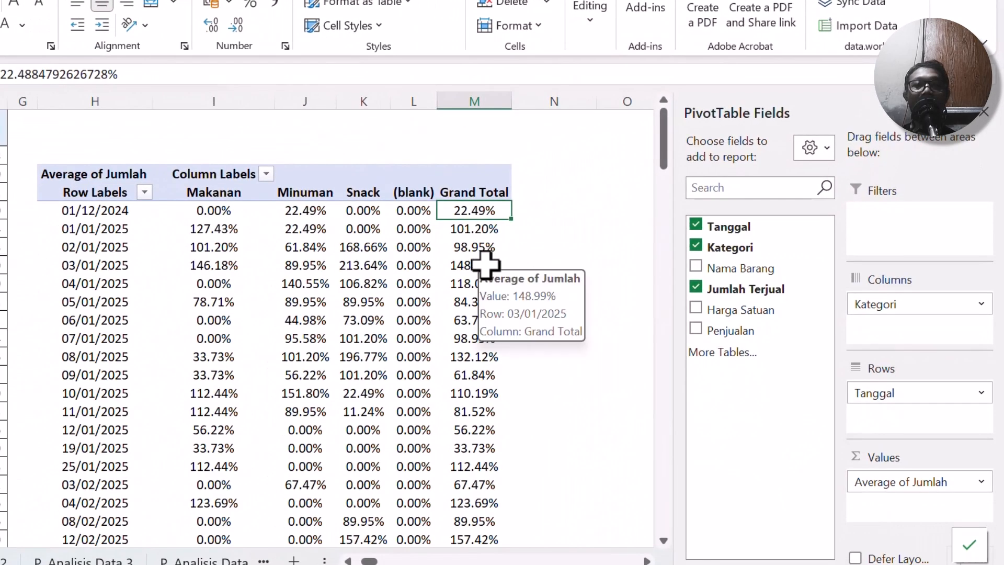
scroll(352, 337, "down", 4)
mouse_move(491, 266)
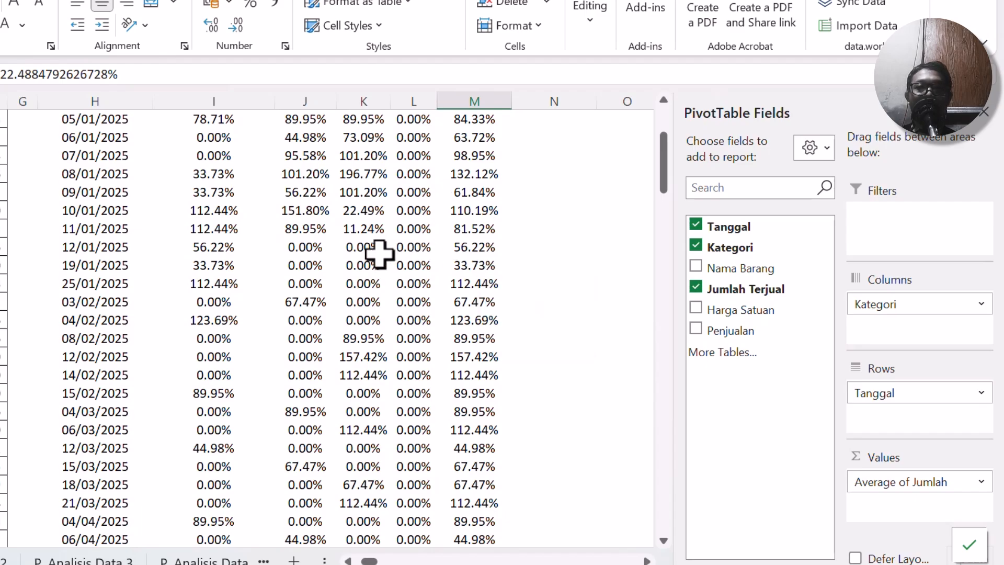
scroll(381, 253, "up", 4)
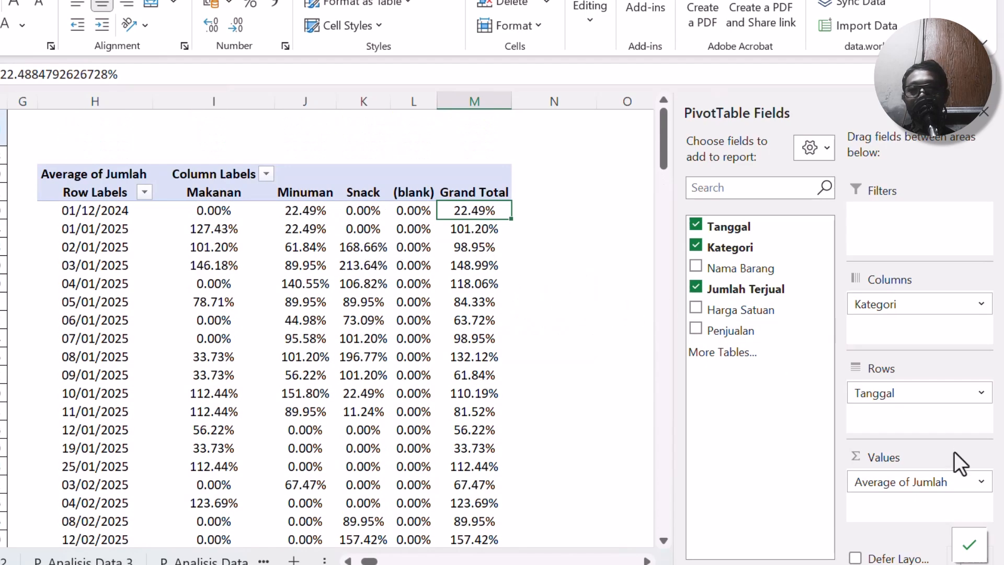
Set the Average of Jumlah values back to No Calculation and check the averages by date.
left_click(926, 480)
left_click(923, 458)
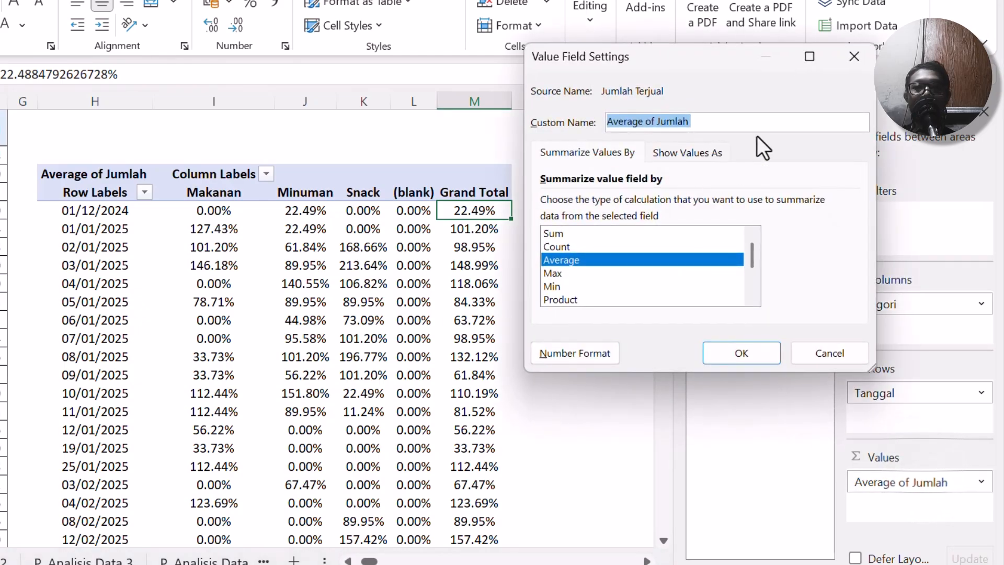
left_click(688, 153)
left_click(604, 206)
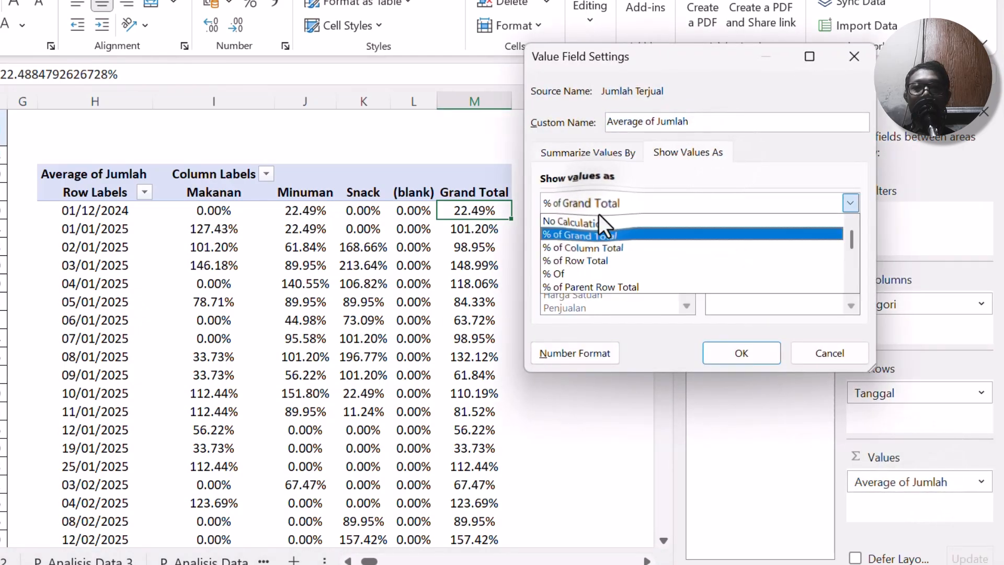
left_click(598, 219)
left_click(727, 359)
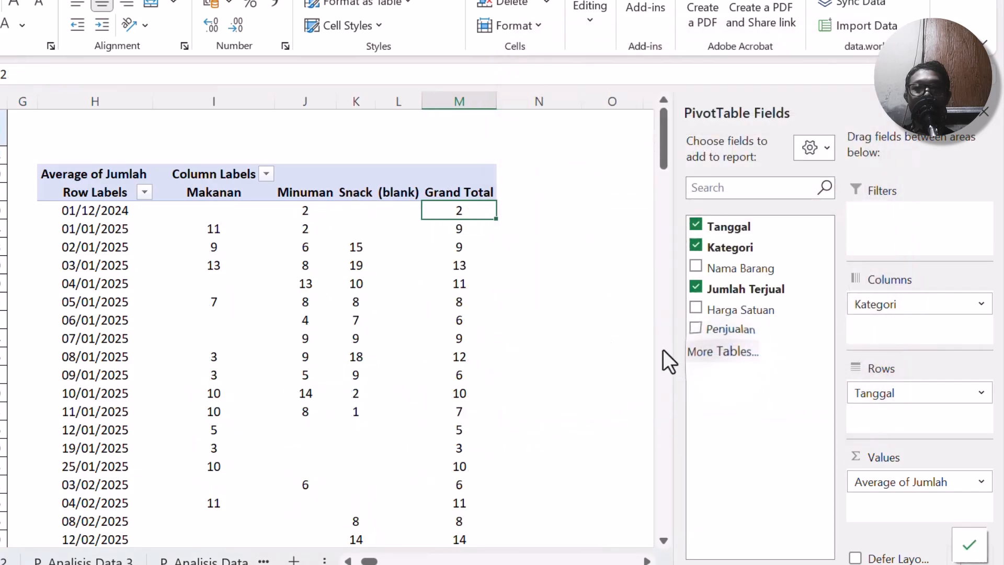
left_click(330, 300)
mouse_move(452, 277)
scroll(451, 277, "down", 2)
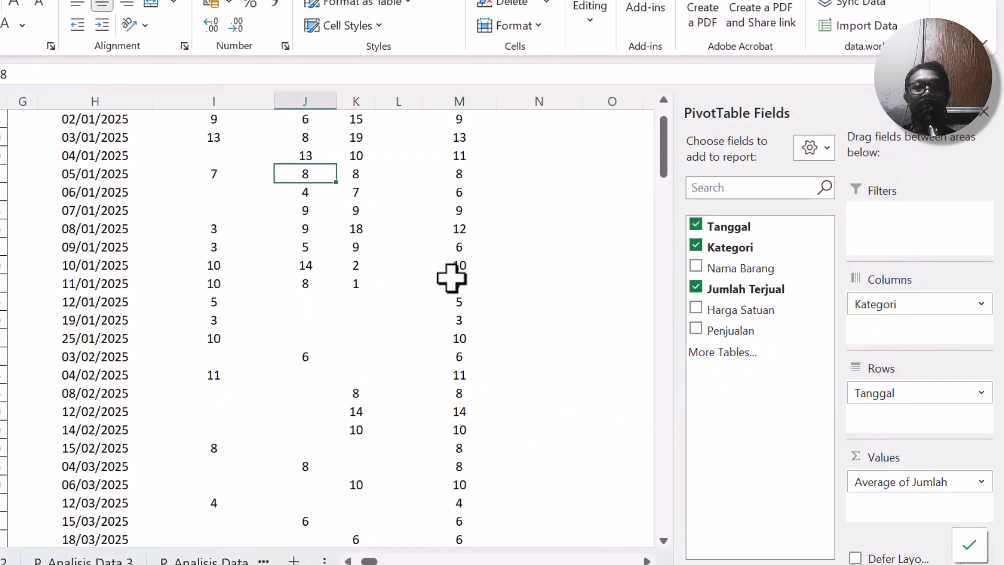
scroll(451, 280, "up", 2)
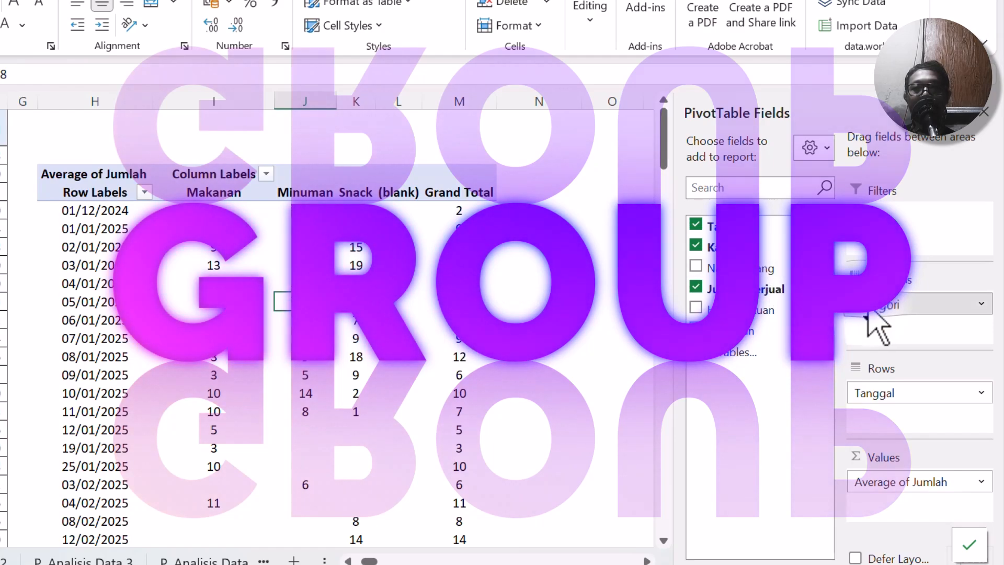
Remove Kategori from the PivotTable's columns and summarize Jumlah Terjual by Sum.
left_click(887, 304)
left_click(900, 510)
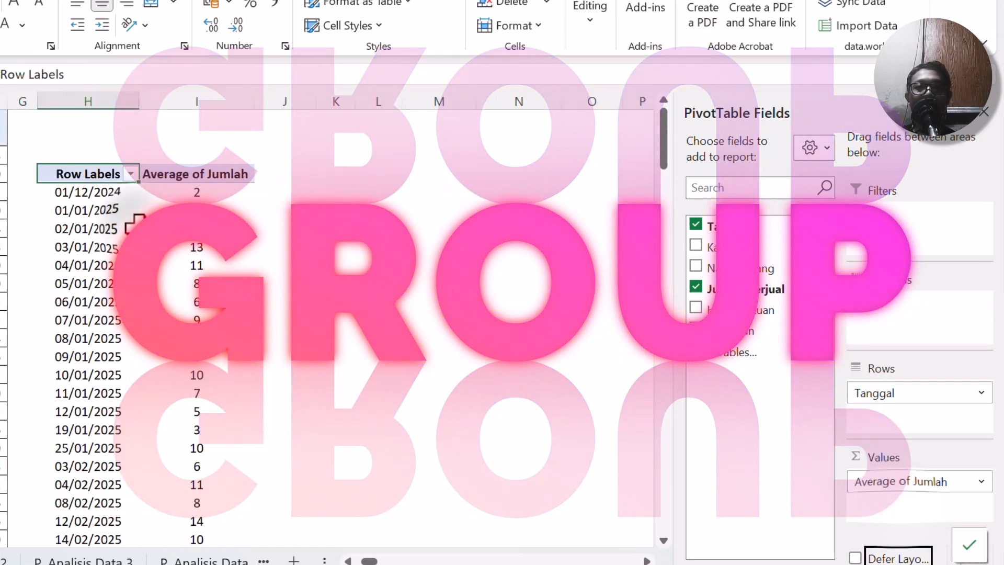
left_click(235, 228)
left_click(873, 482)
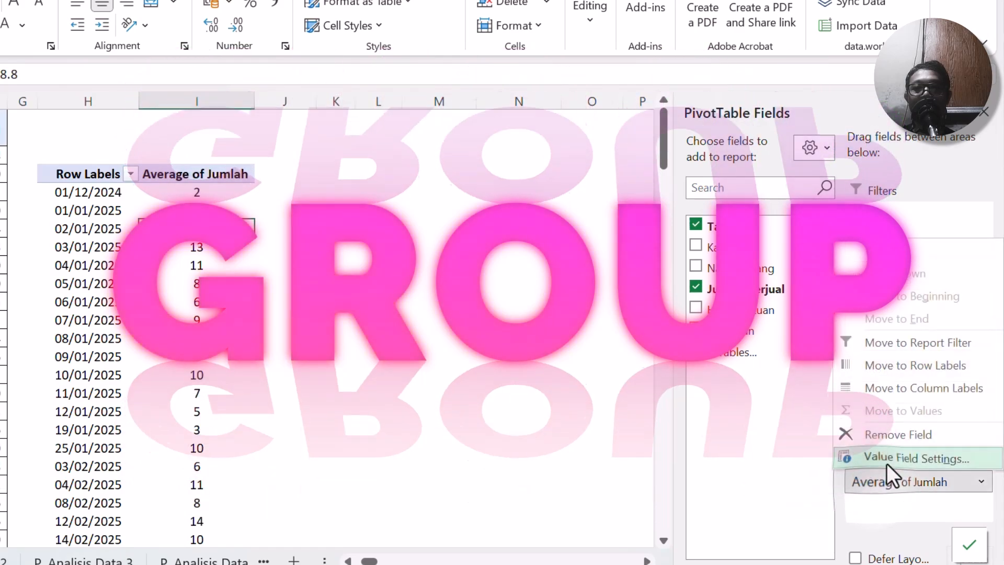
left_click(887, 457)
double_click(589, 232)
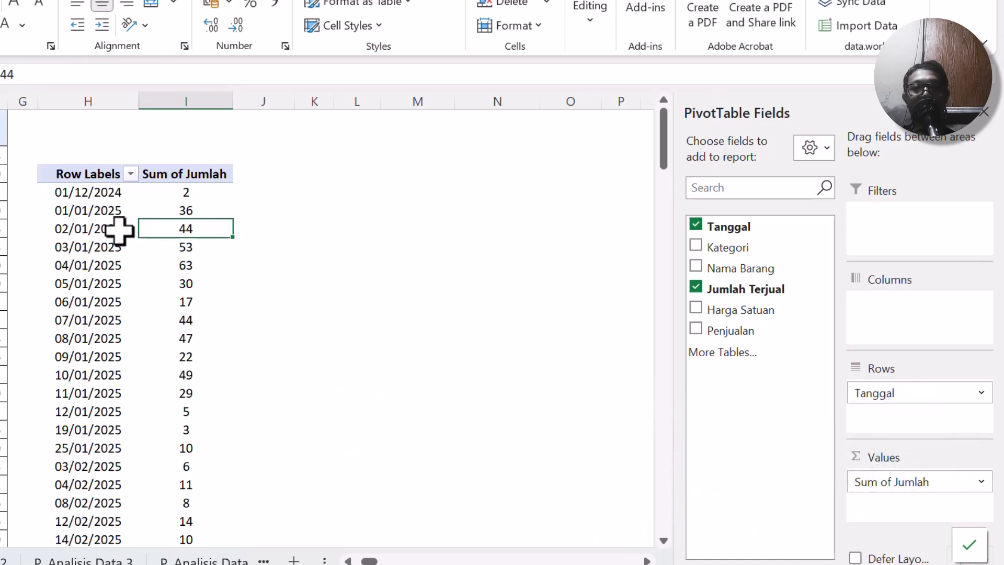
Group the Tanggal dates in the PivotTable's row labels by Months.
scroll(104, 235, "down", 13)
scroll(104, 237, "down", 6)
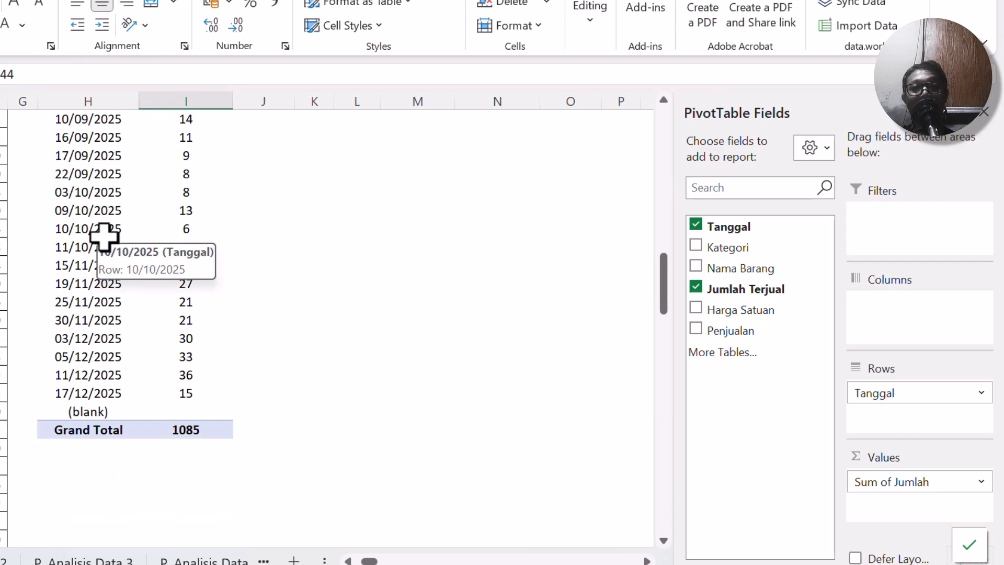
scroll(103, 235, "up", 19)
left_click(99, 212)
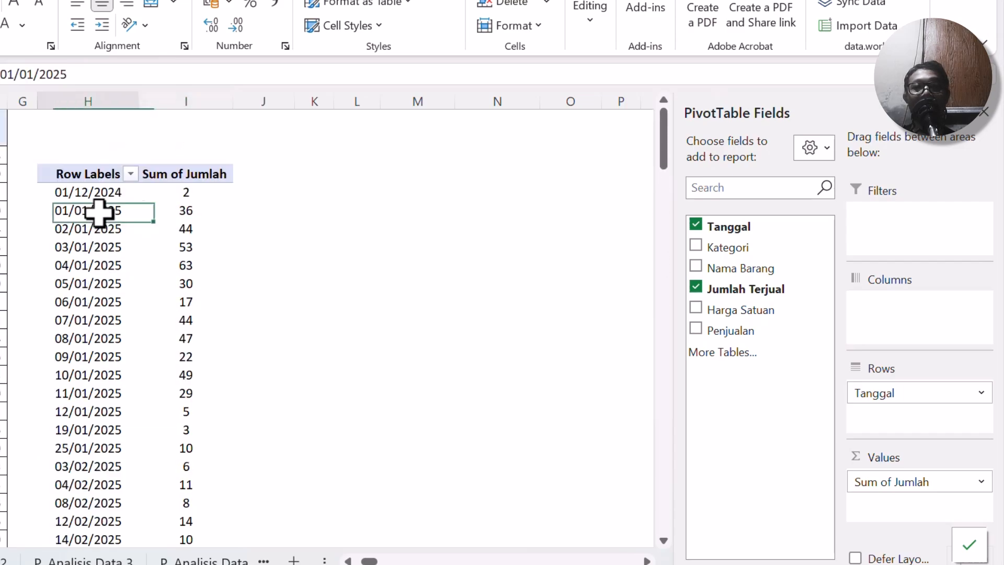
right_click(98, 215)
left_click(157, 412)
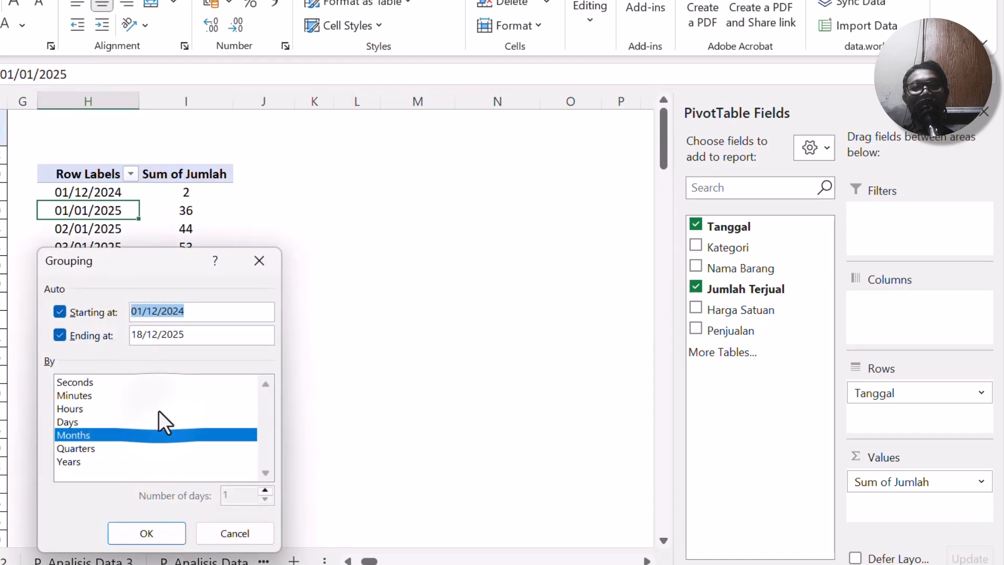
left_click_drag(151, 262, 379, 111)
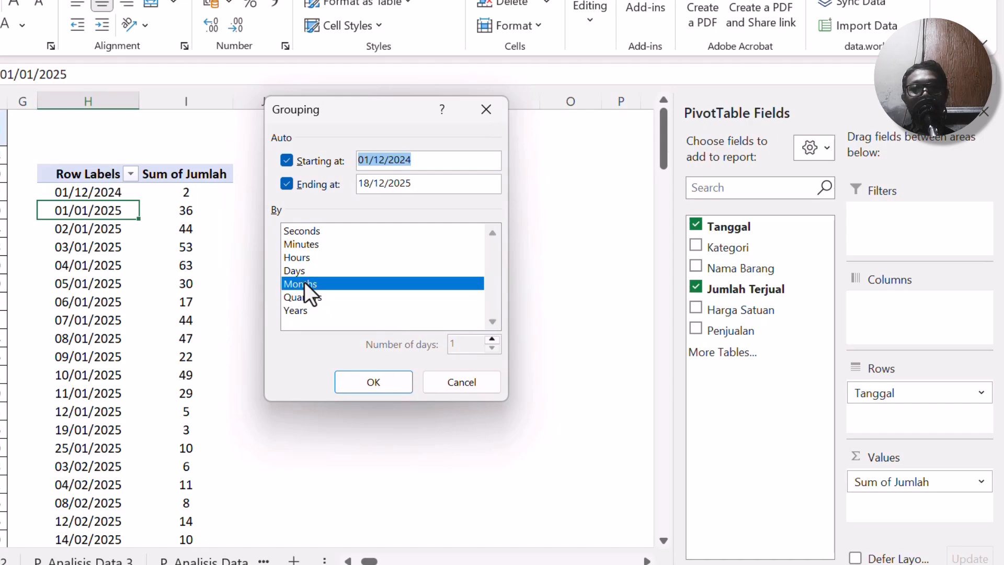
left_click(369, 389)
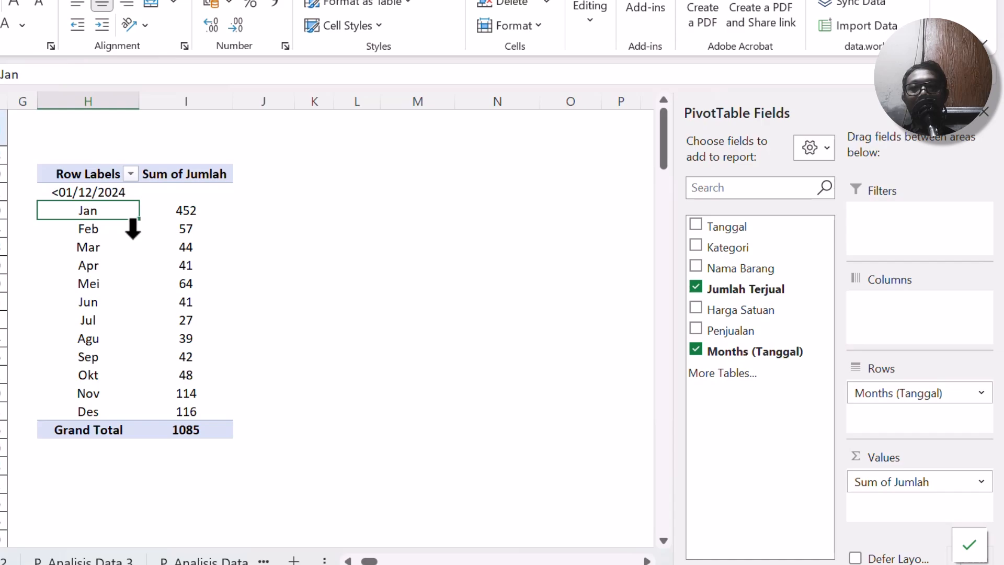
Extend the date grouping of the row labels to both Days and Months.
left_click(87, 267)
right_click(90, 272)
left_click(191, 413)
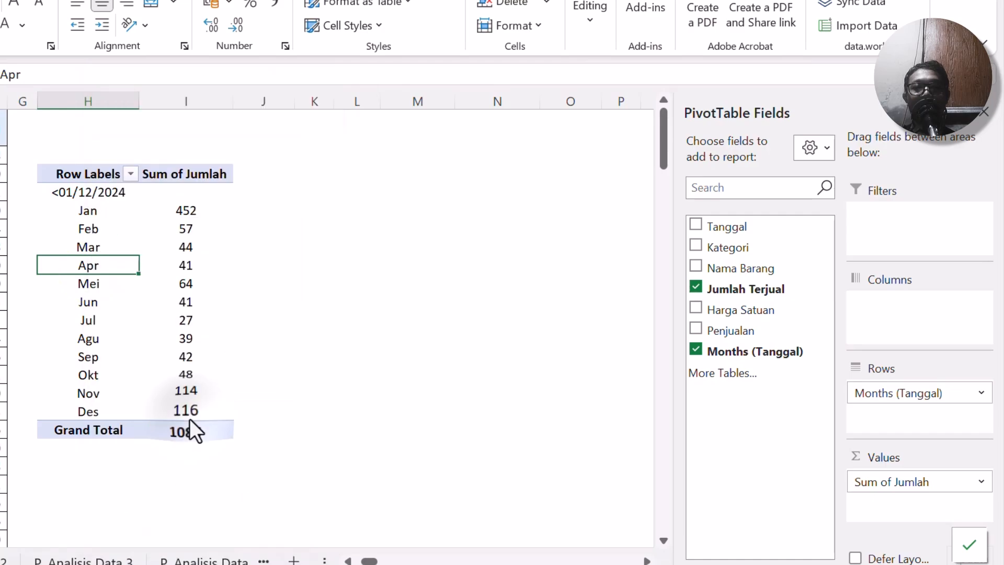
left_click(108, 427)
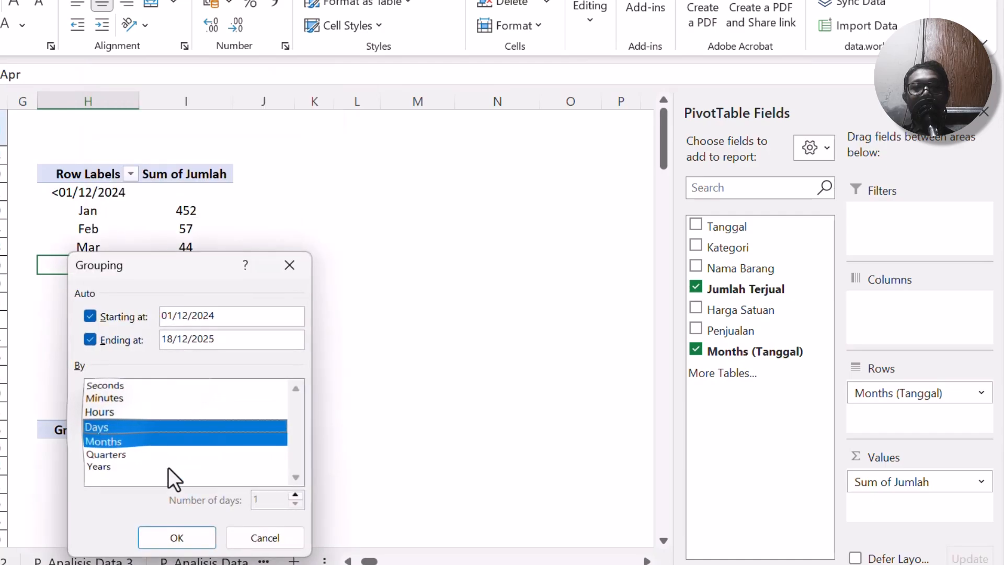
left_click(169, 543)
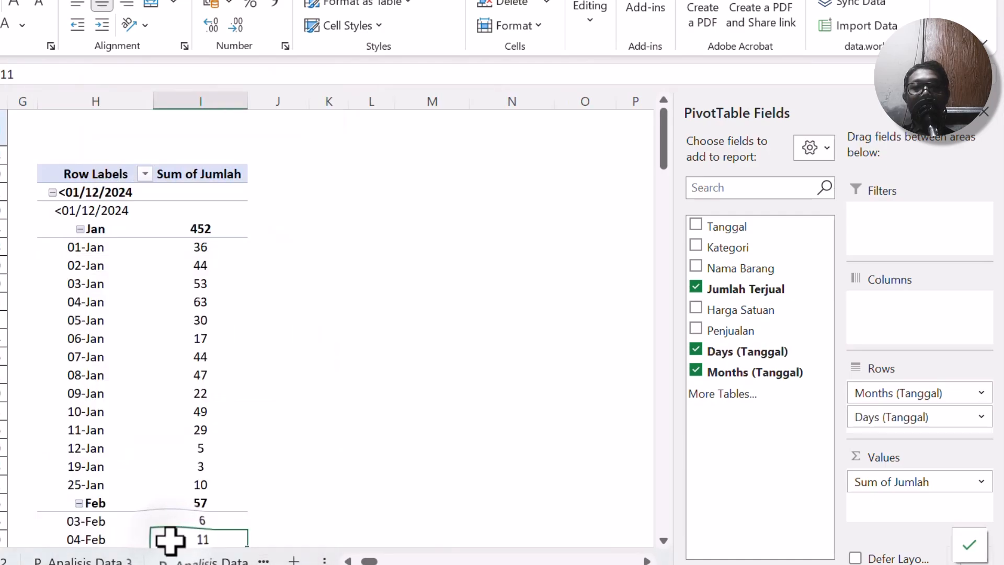
Collapse the daily rows of each month from Jan through Jul one by one.
scroll(140, 267, "down", 2)
scroll(139, 267, "up", 2)
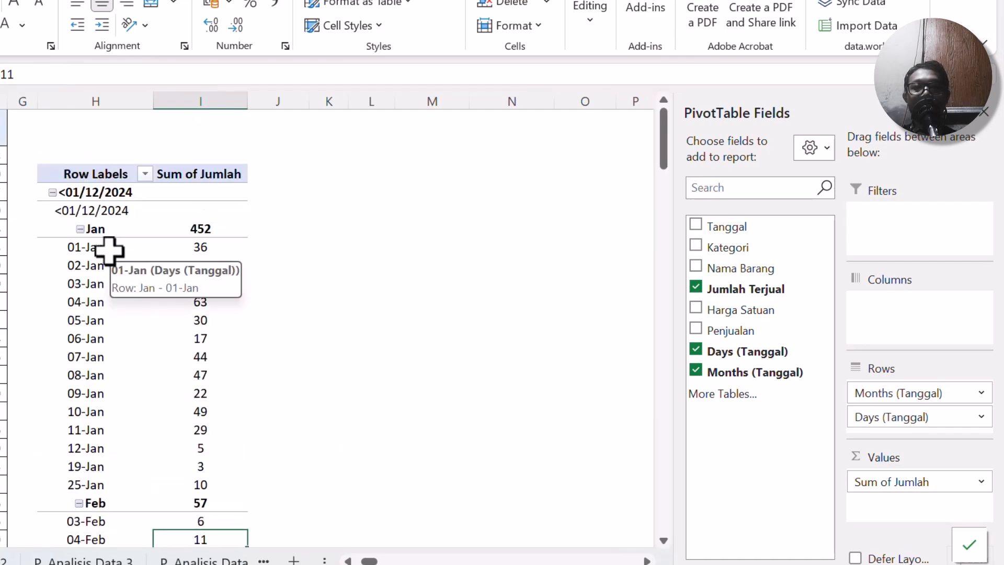
left_click(81, 229)
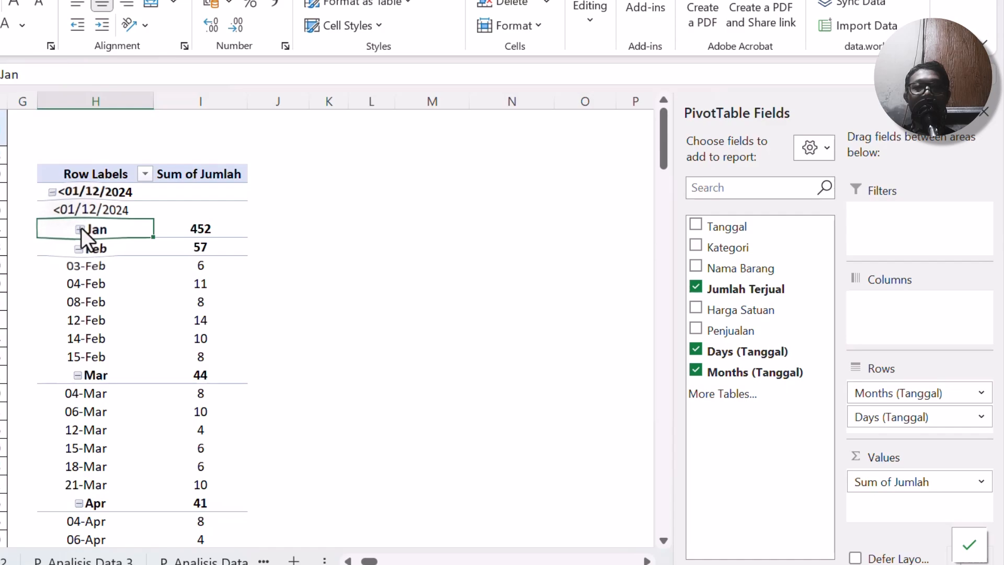
left_click(79, 247)
left_click(78, 267)
left_click(79, 283)
left_click(77, 302)
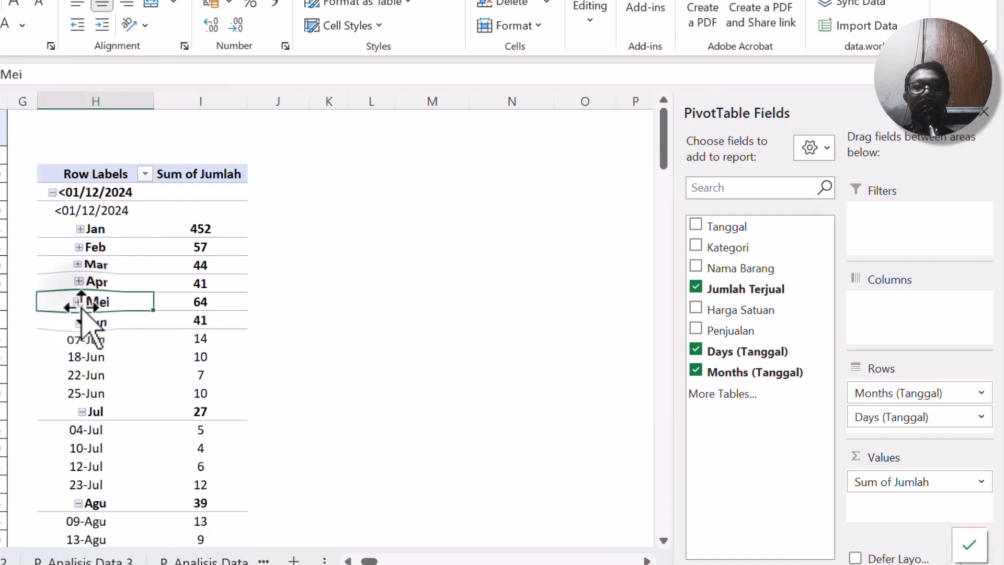
left_click(79, 322)
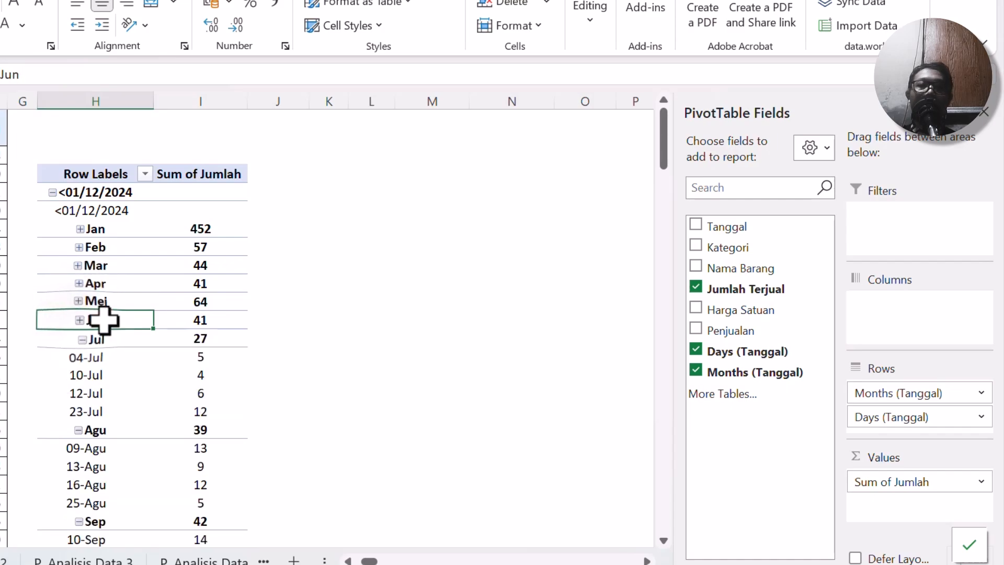
left_click(82, 339)
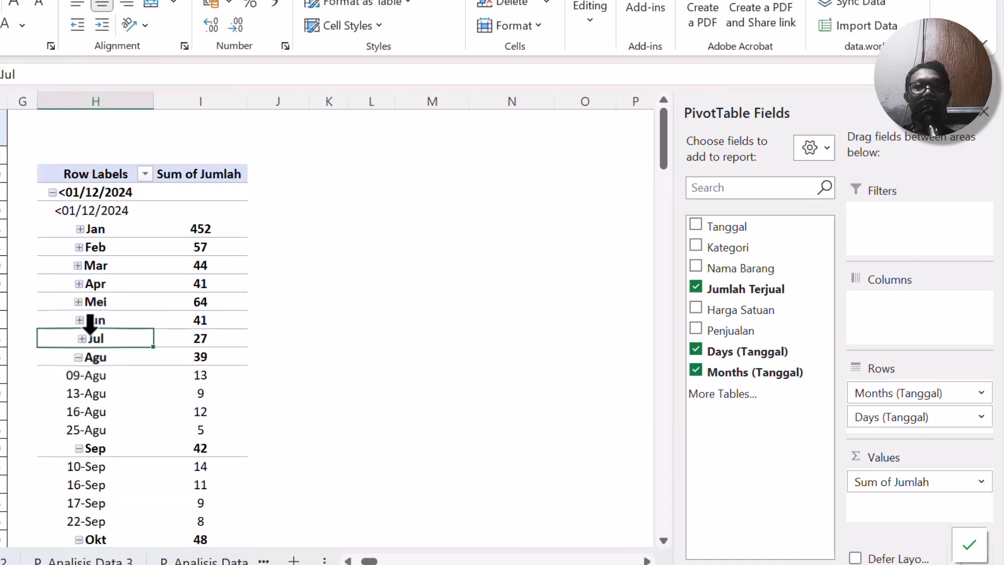
Collapse the entire Months (Tanggal) field and left-align the row labels column.
scroll(90, 320, "down", 5)
scroll(90, 338, "up", 5)
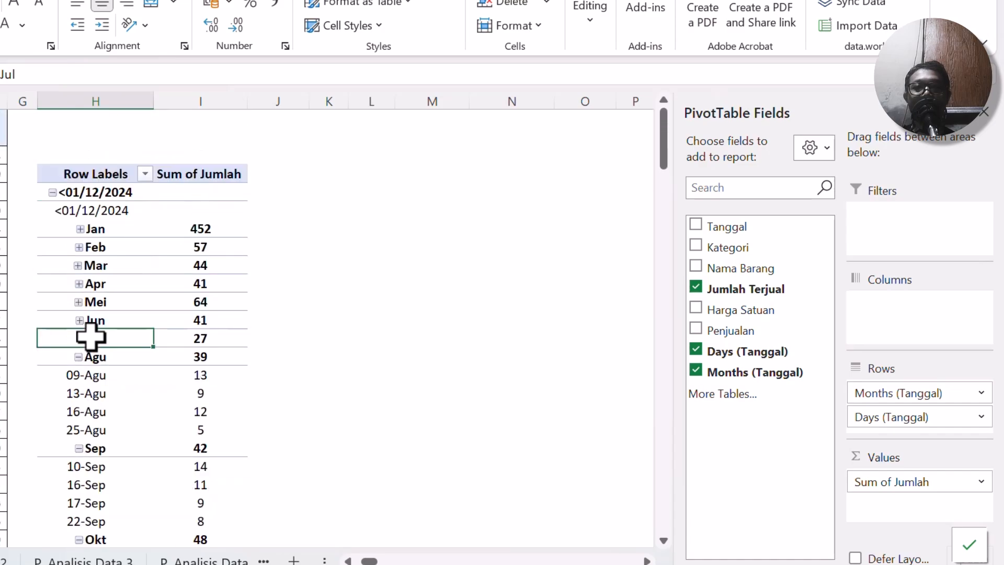
right_click(85, 231)
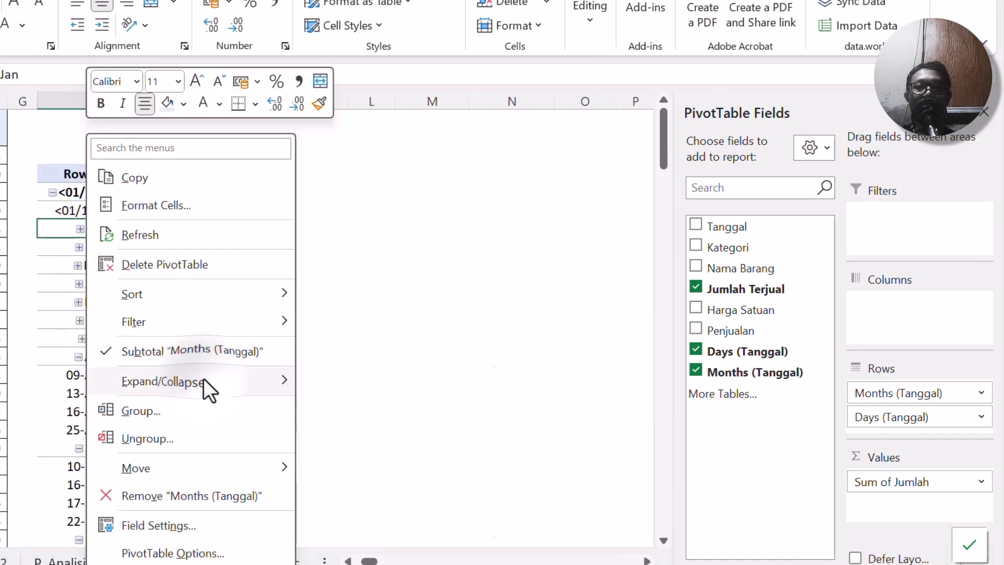
mouse_move(203, 379)
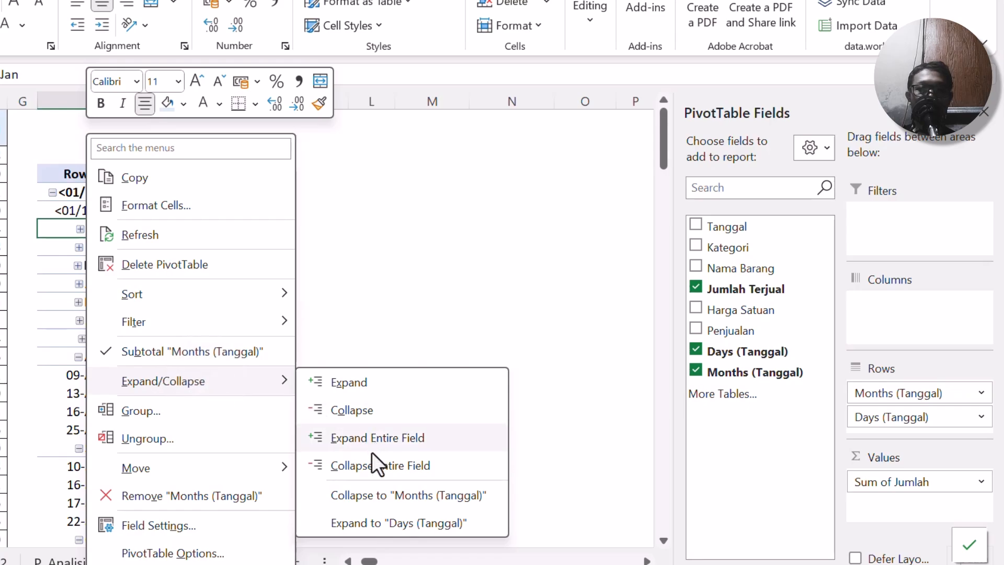
left_click(369, 466)
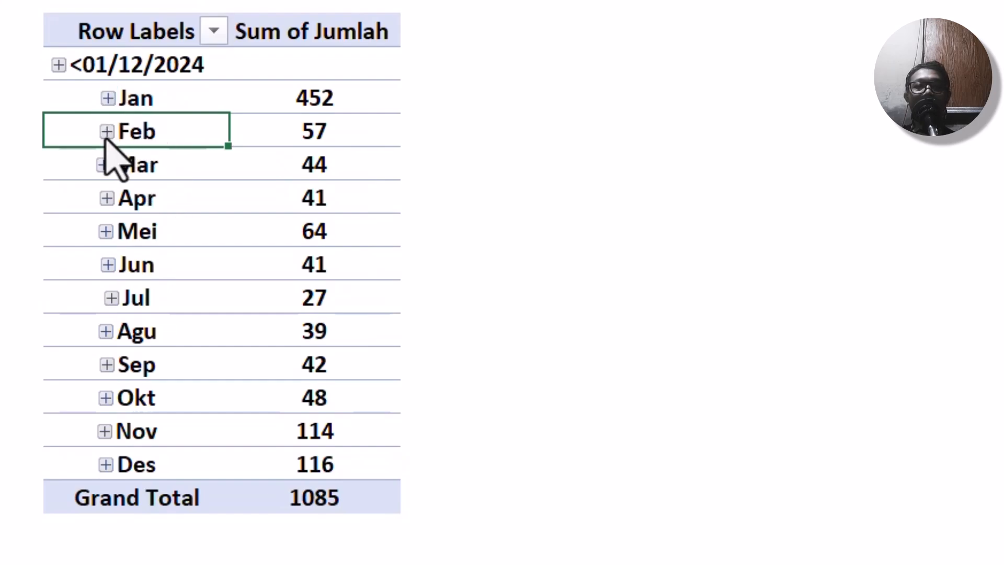
left_click(138, 1)
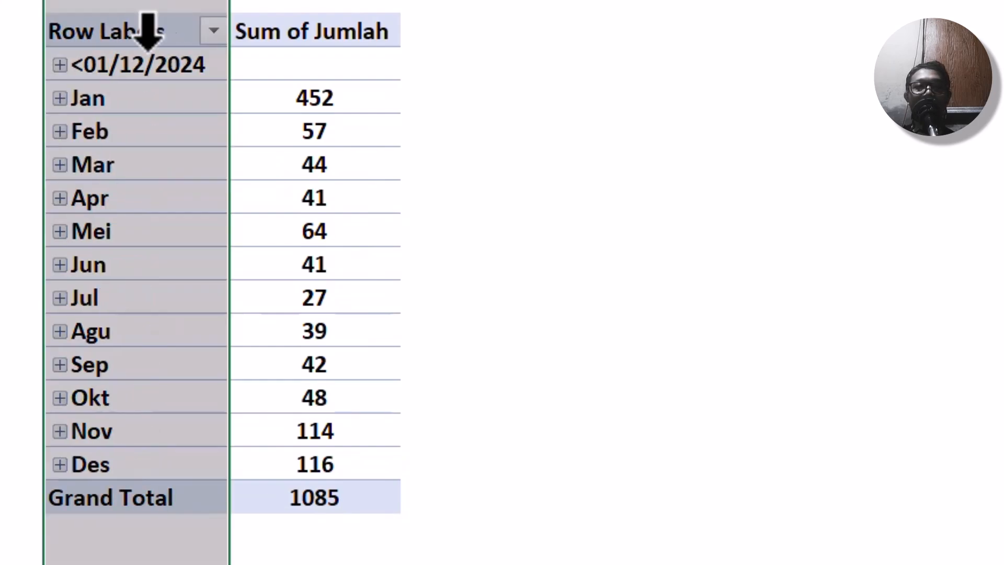
Expand Feb and inspect its daily dates and Sum of Jumlah values.
left_click(60, 133)
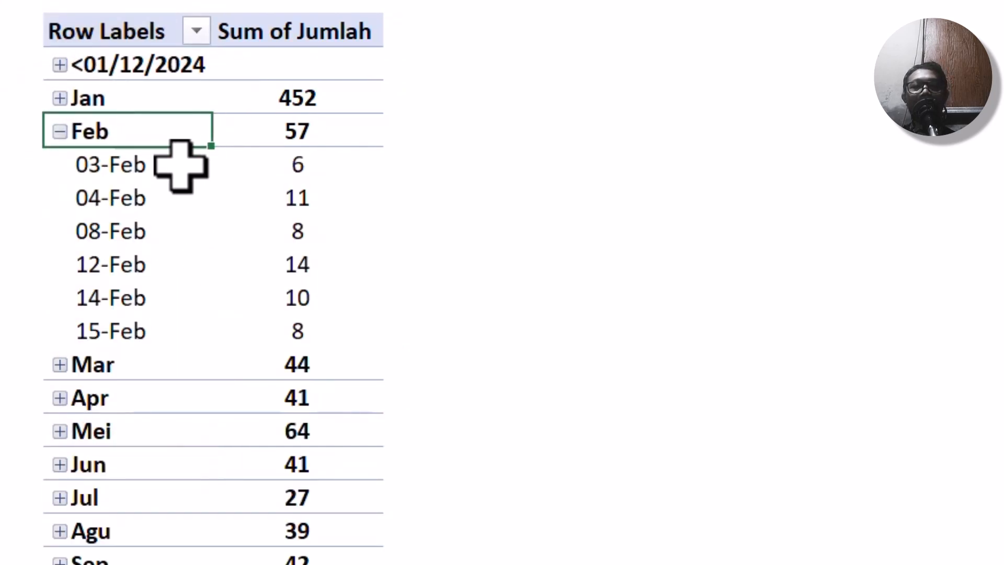
left_click_drag(157, 163, 128, 324)
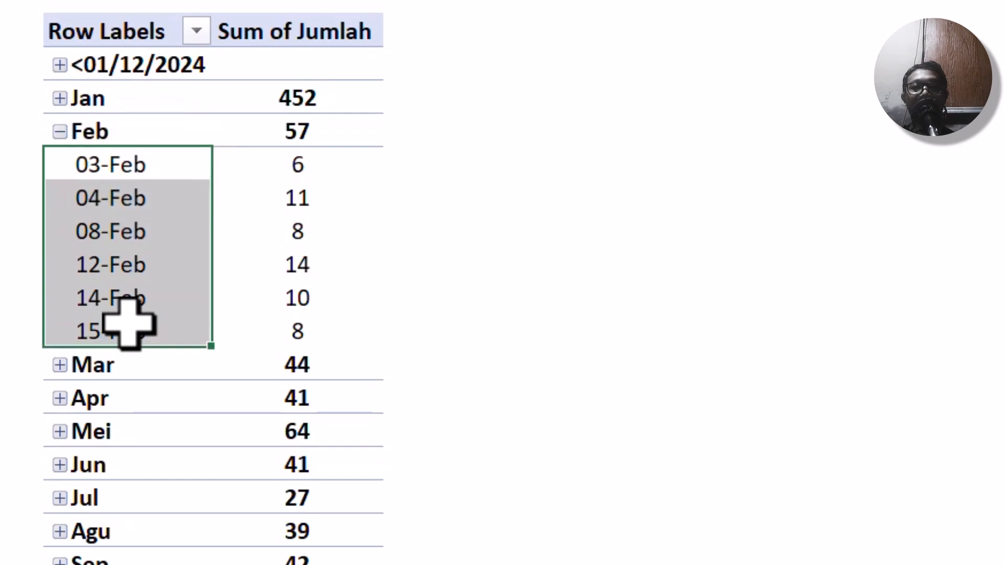
left_click_drag(281, 167, 269, 340)
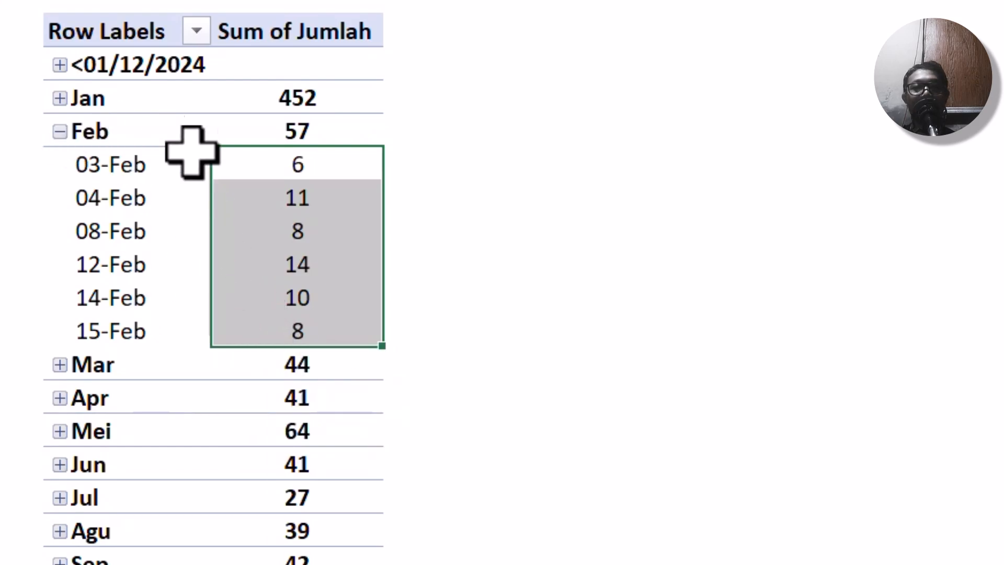
left_click(174, 230)
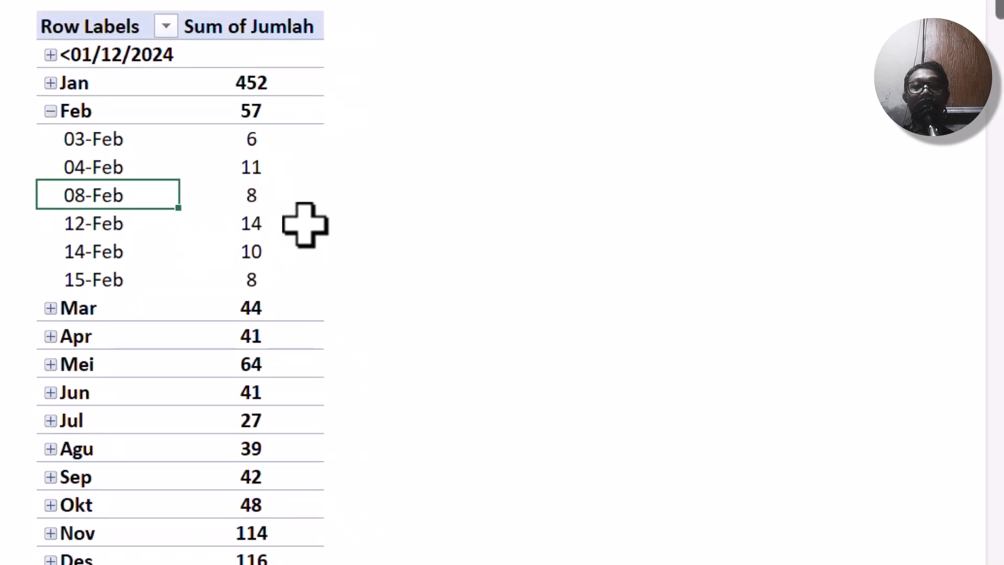
Add Penjualan to the PivotTable's values as a Sum and format it as Accounting in Rp with 0 decimal places.
left_click_drag(891, 212, 936, 452)
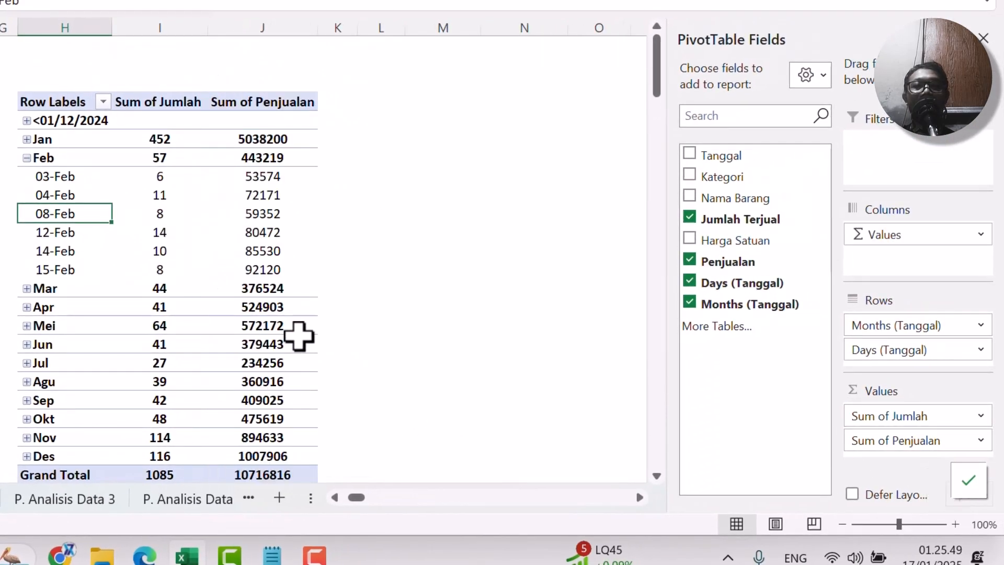
left_click(902, 441)
left_click(903, 417)
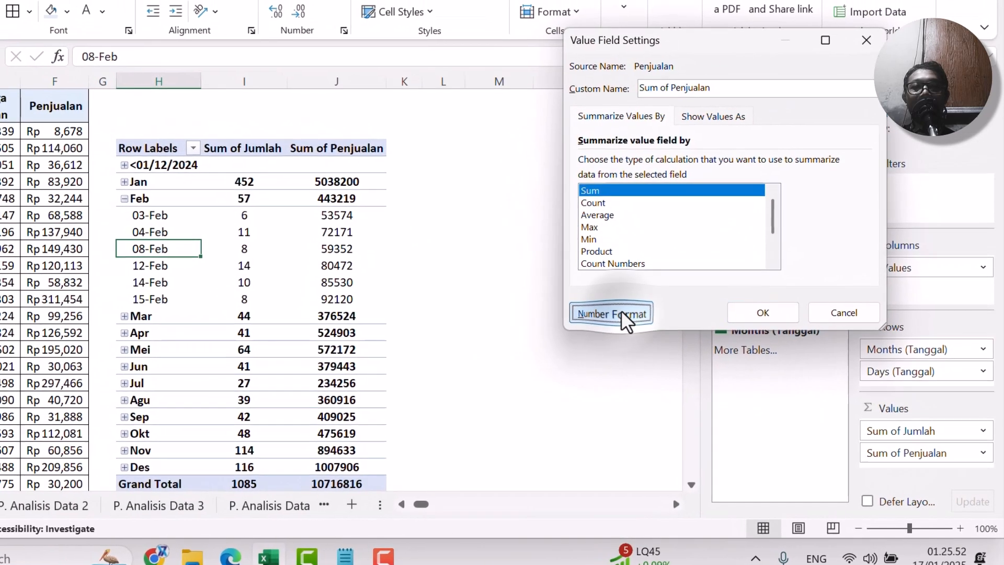
left_click(566, 285)
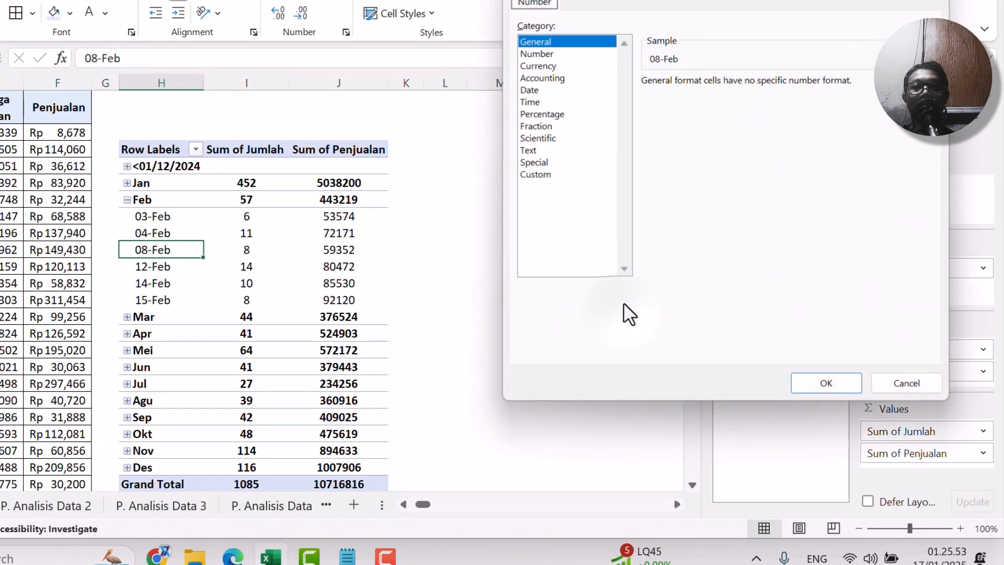
left_click(544, 53)
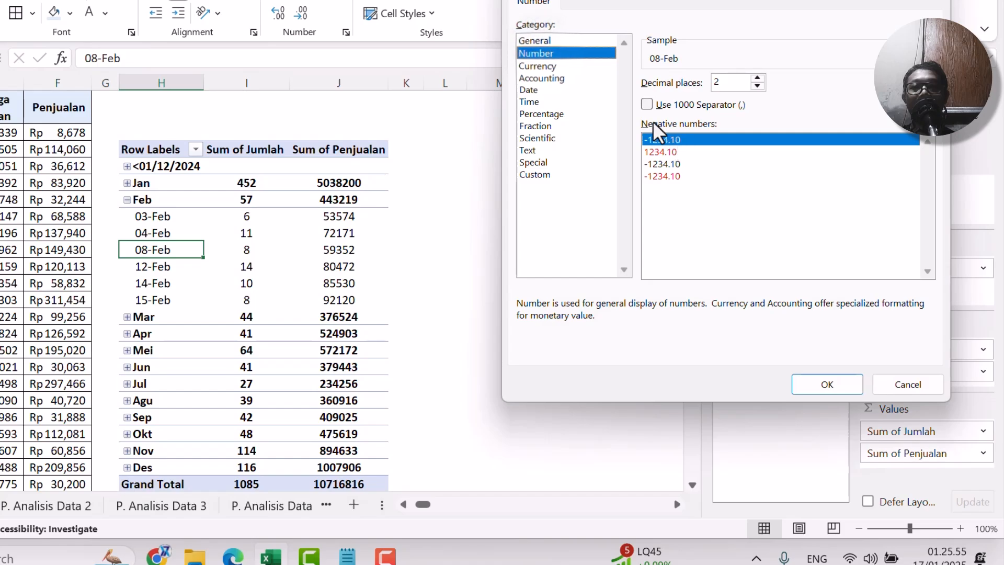
left_click(551, 78)
left_click(758, 86)
left_click(757, 86)
left_click(827, 388)
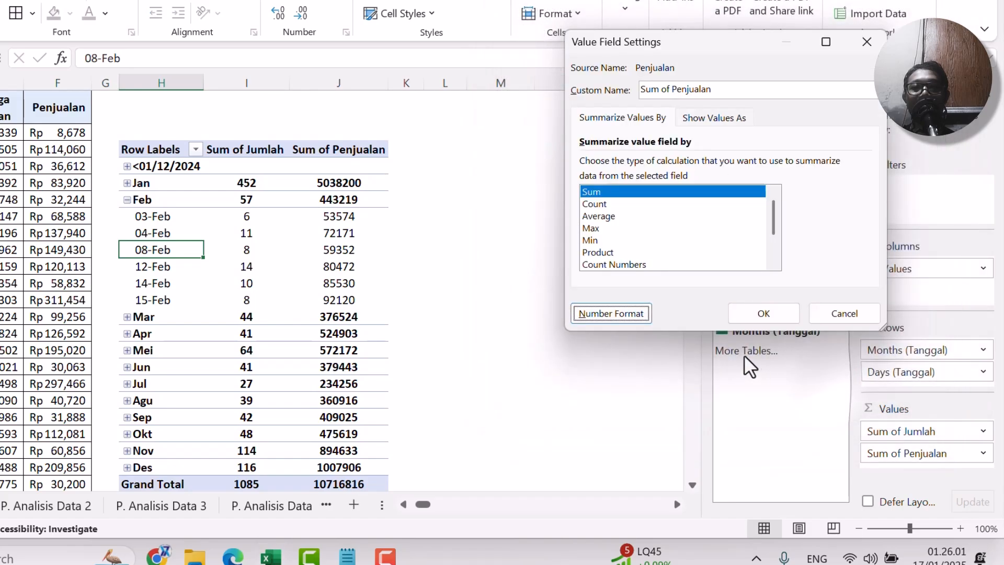
left_click(776, 311)
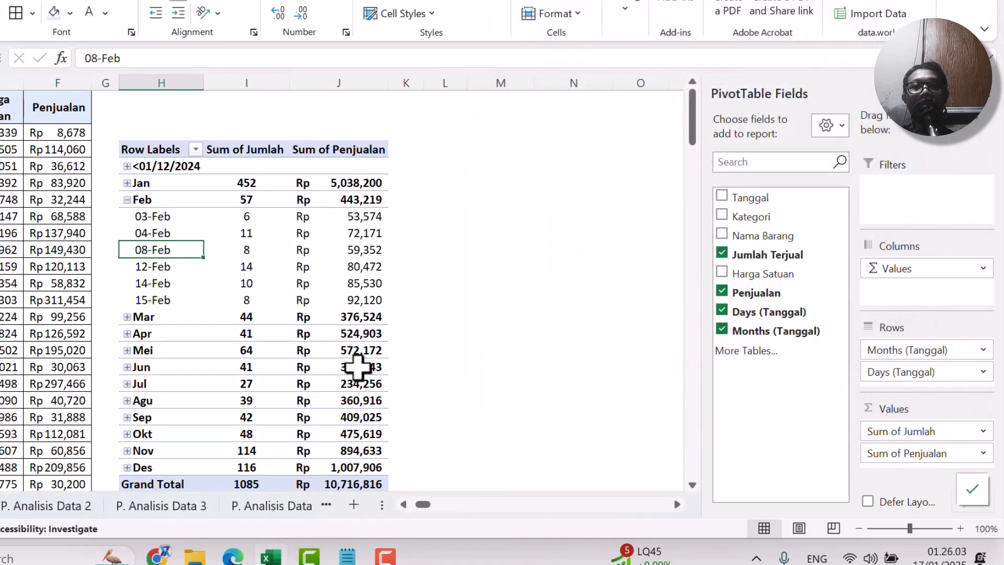
mouse_move(356, 368)
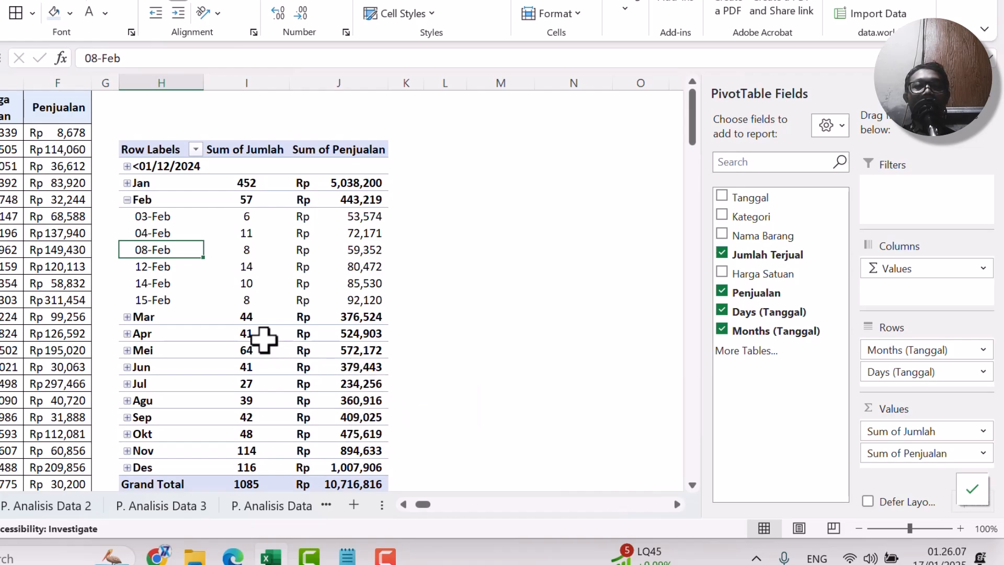
mouse_move(265, 339)
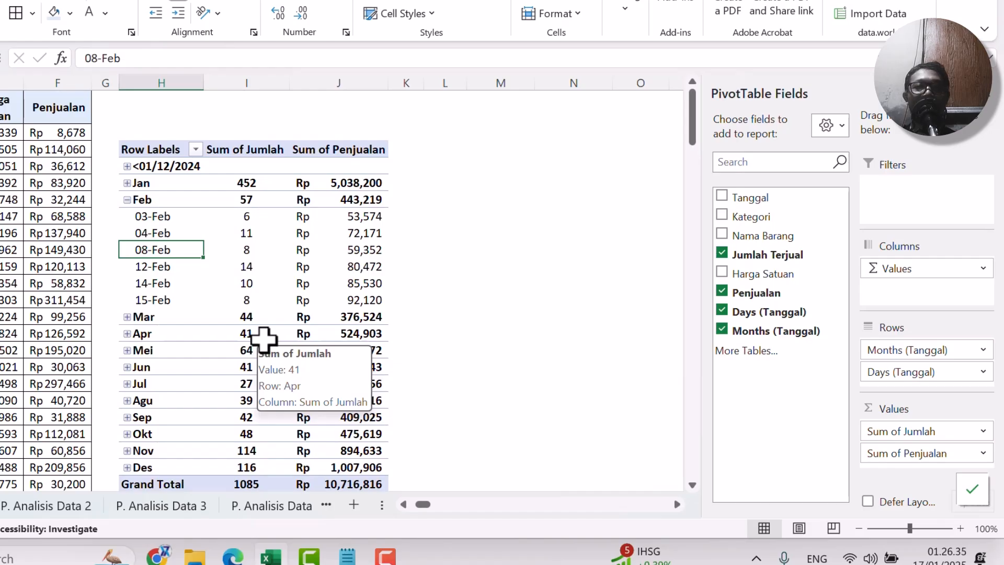
left_click_drag(421, 506, 413, 505)
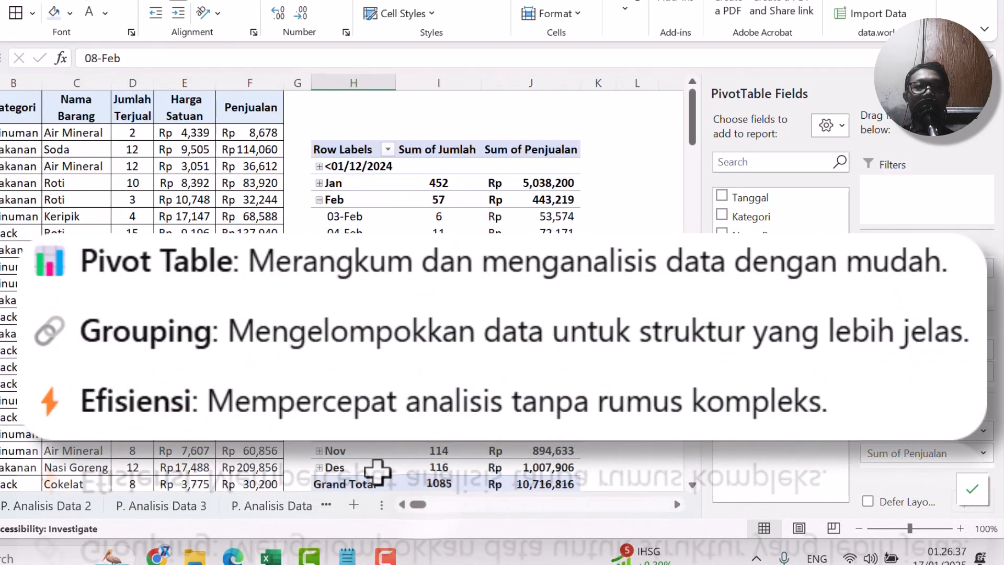